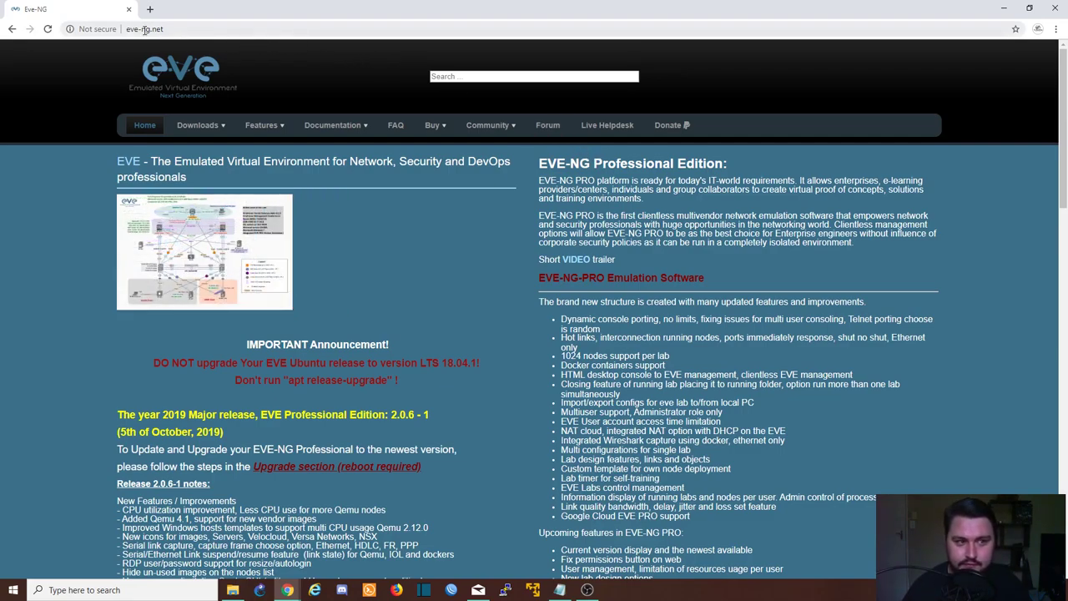
On eve-ng.net, open the EVE-NG Community downloads page and fetch the ISO from a mirror link
click(183, 30)
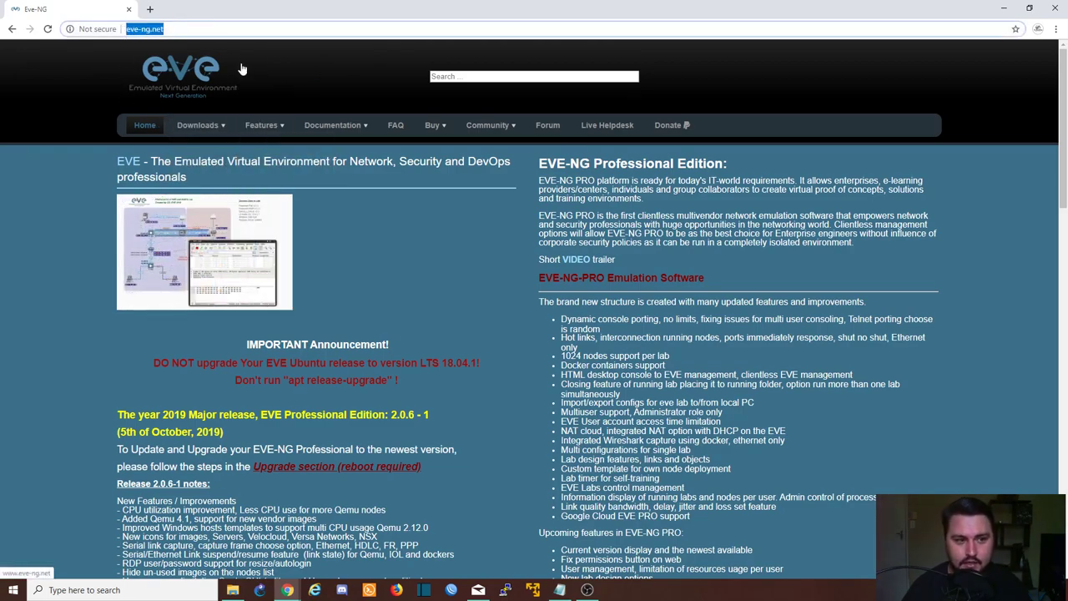
mouse_move(195, 127)
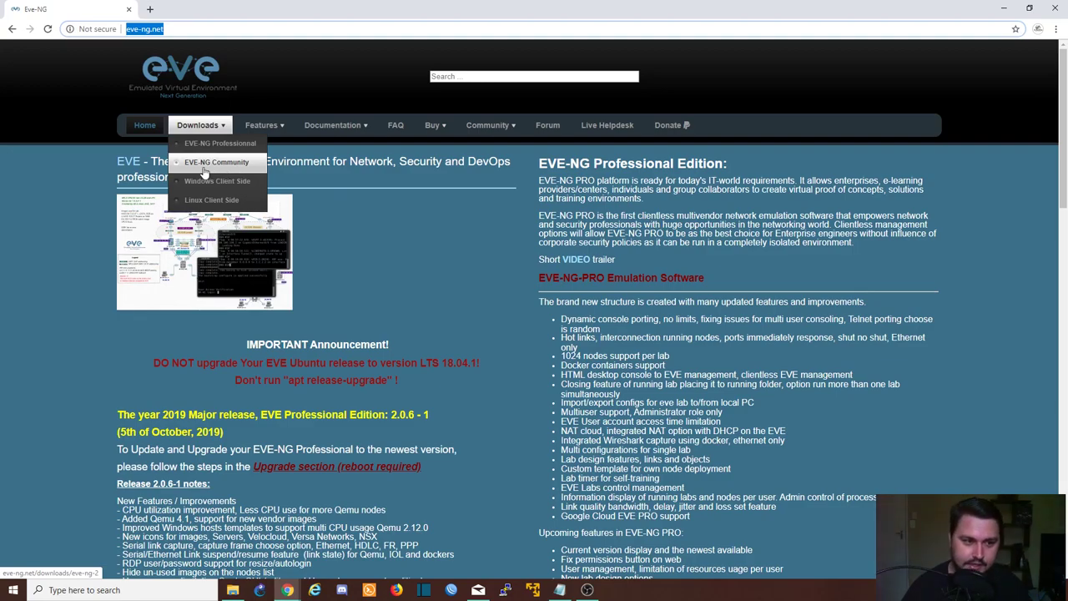
click(223, 171)
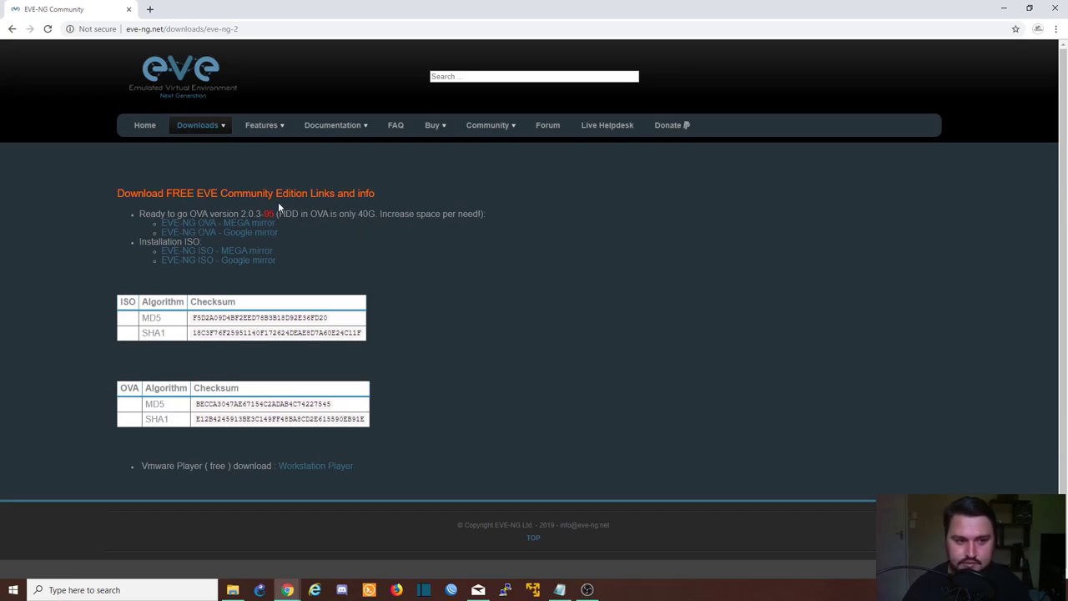
click(234, 256)
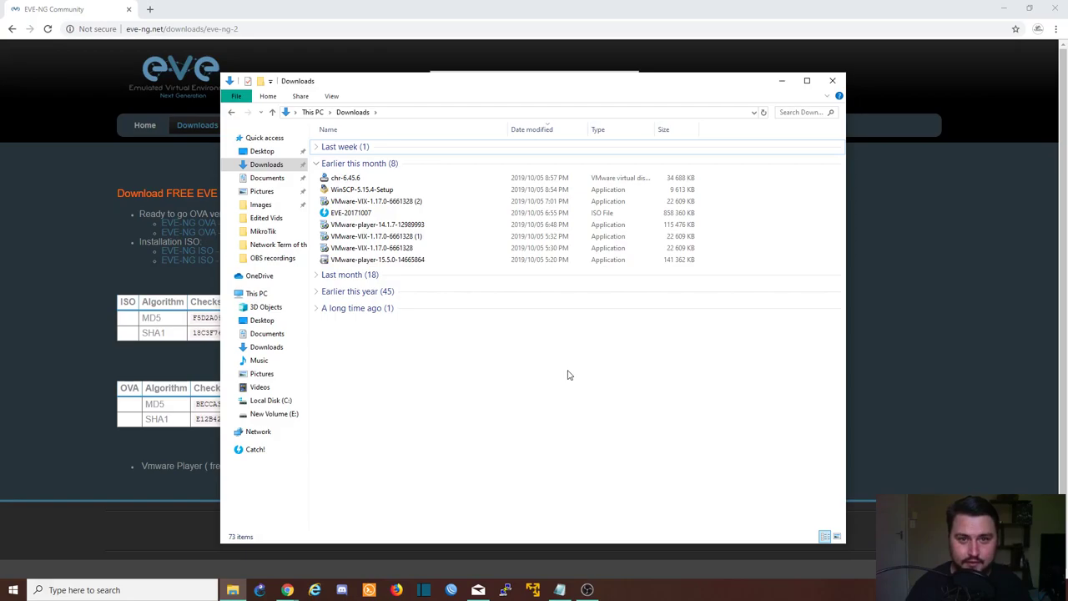
Select the EVE-20171007 ISO in Downloads and launch VMware Workstation Player
click(384, 213)
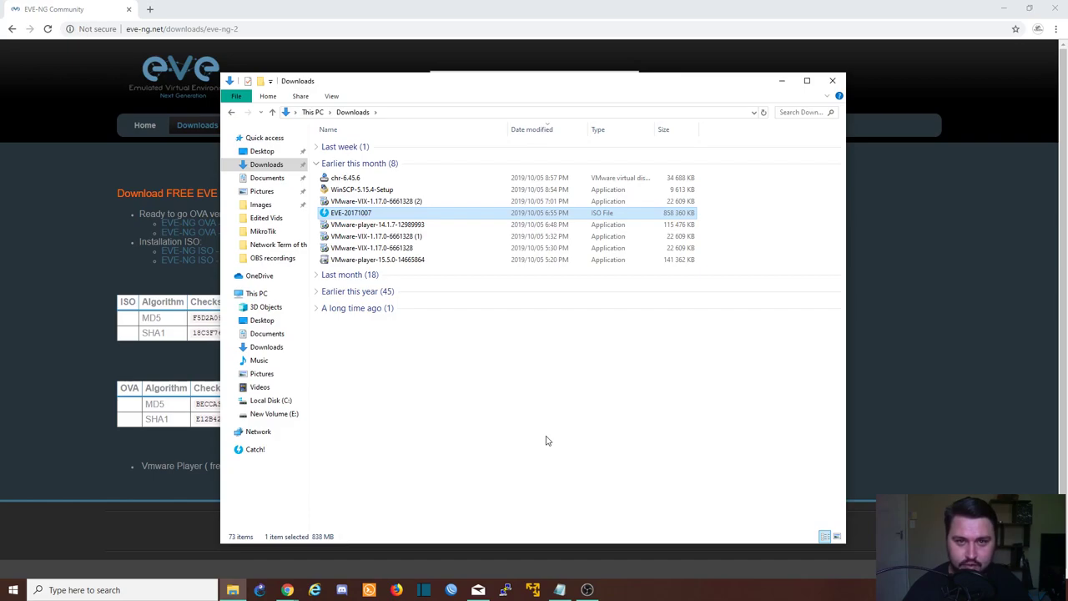
click(533, 589)
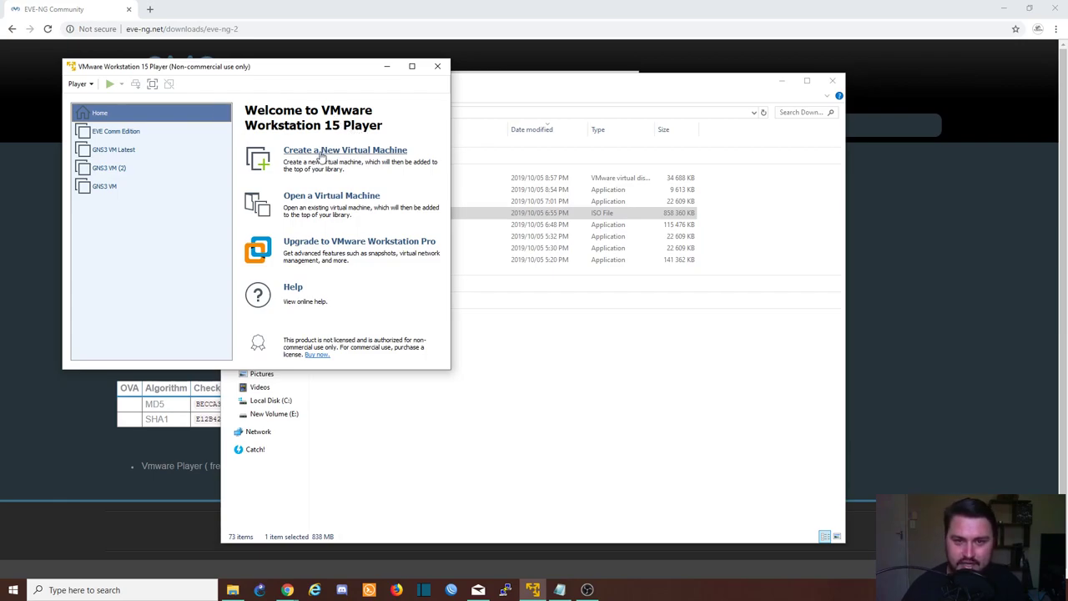
Start a new VM with the OS installed later and Linux Ubuntu 64-bit as guest
click(341, 157)
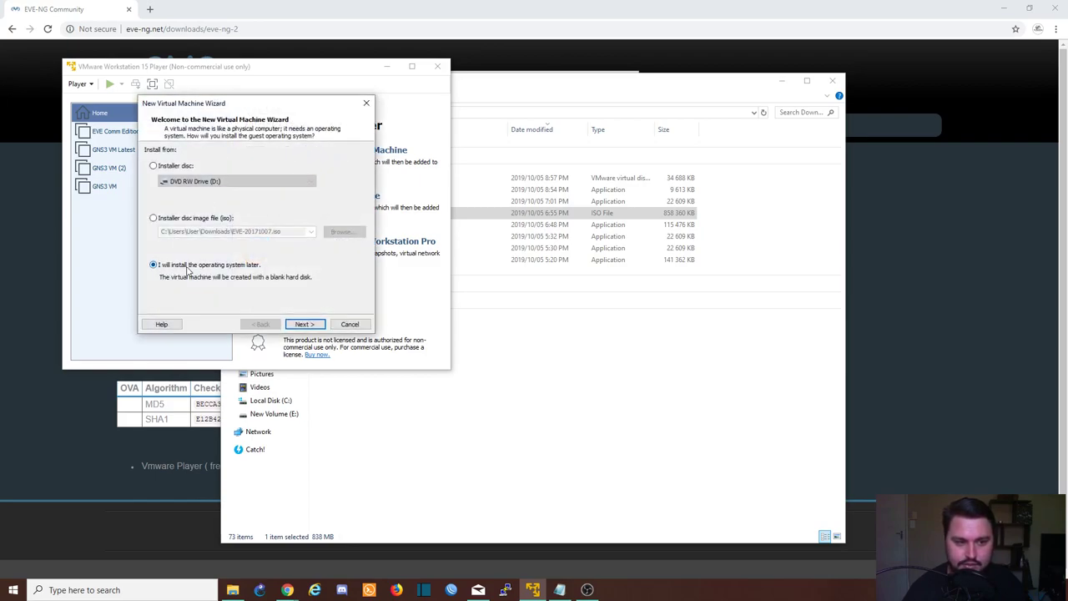
click(303, 324)
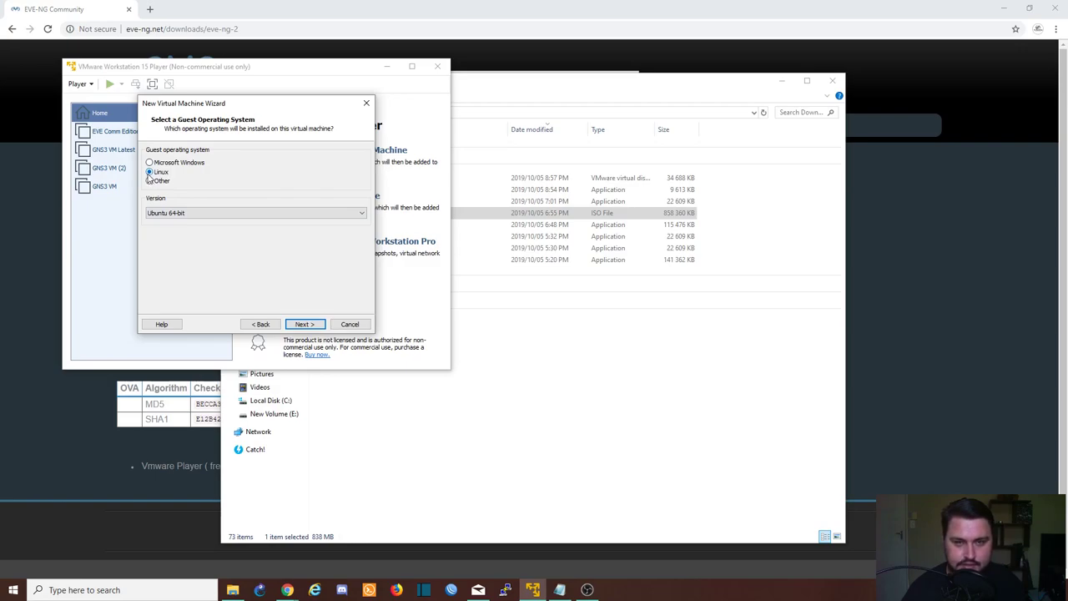
click(189, 216)
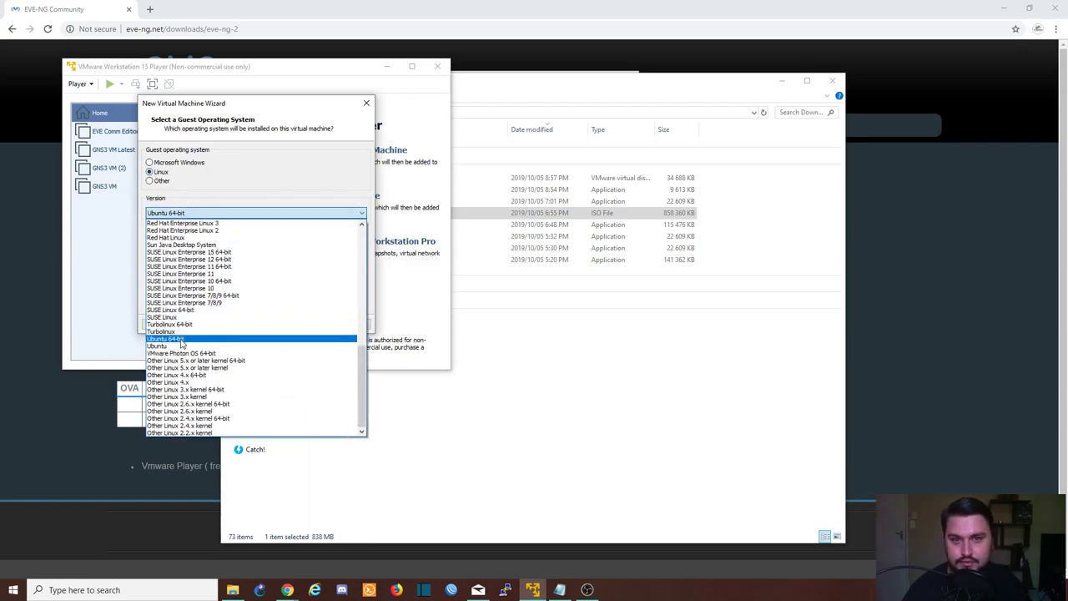
click(181, 340)
Name the new virtual machine 'EVe-NG Community 2'
click(303, 324)
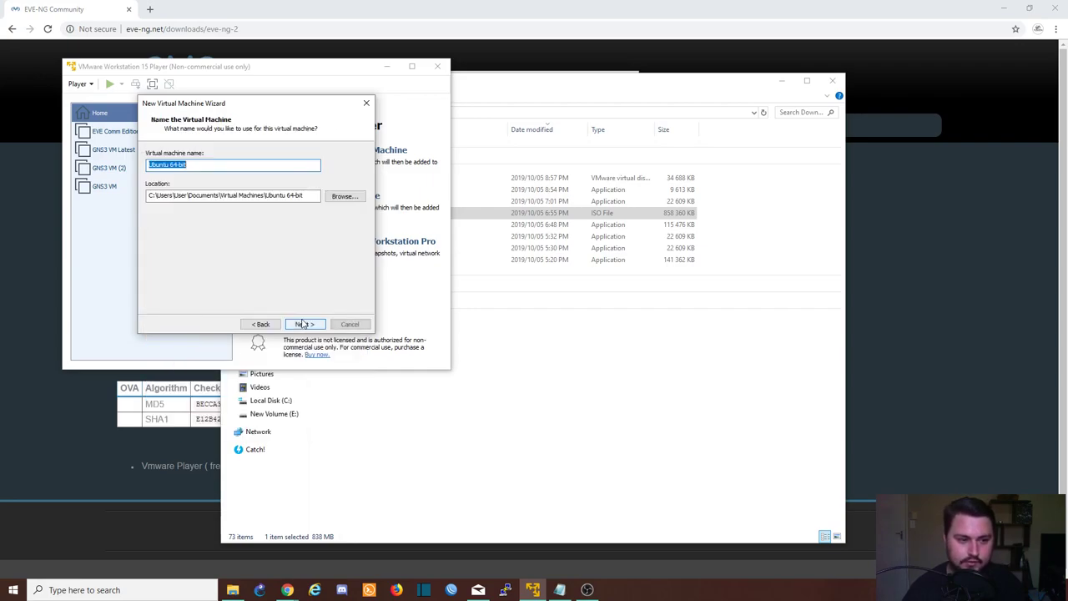
click(214, 164)
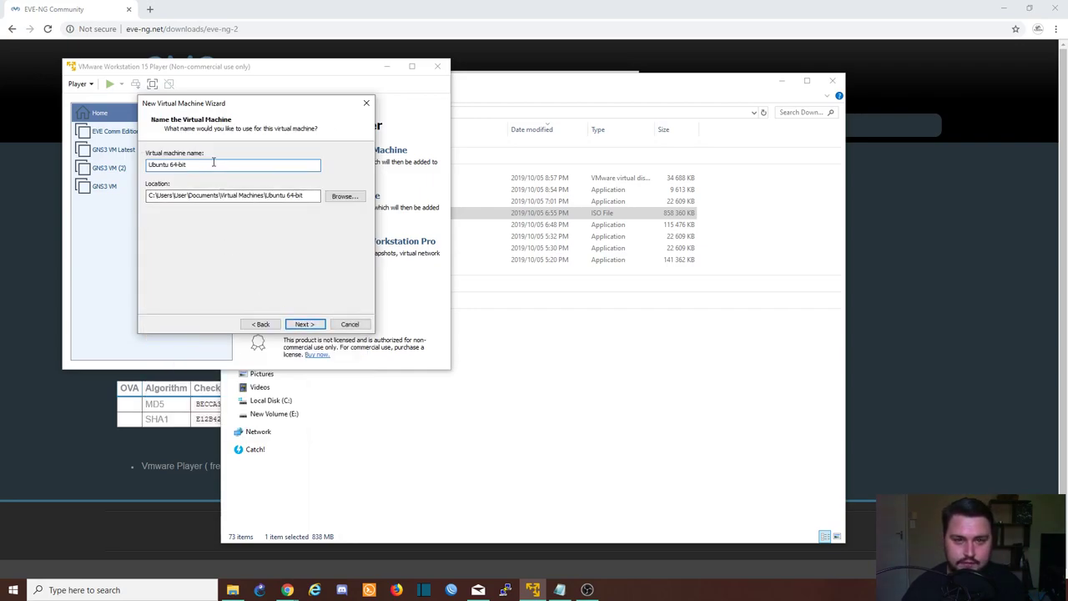
key(ctrl+a)
text(E)
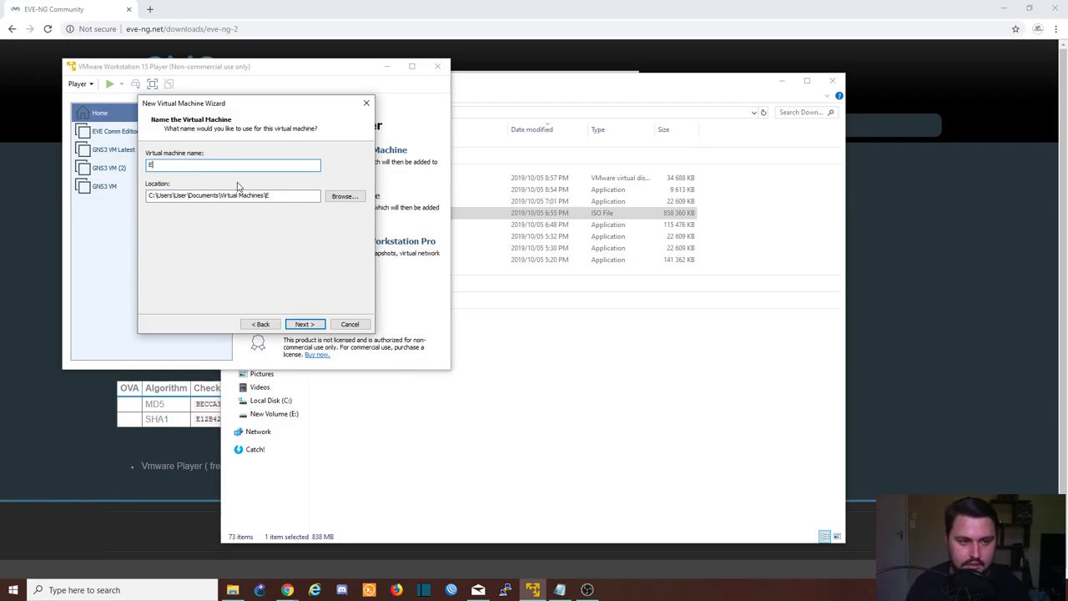
text(Ve-)
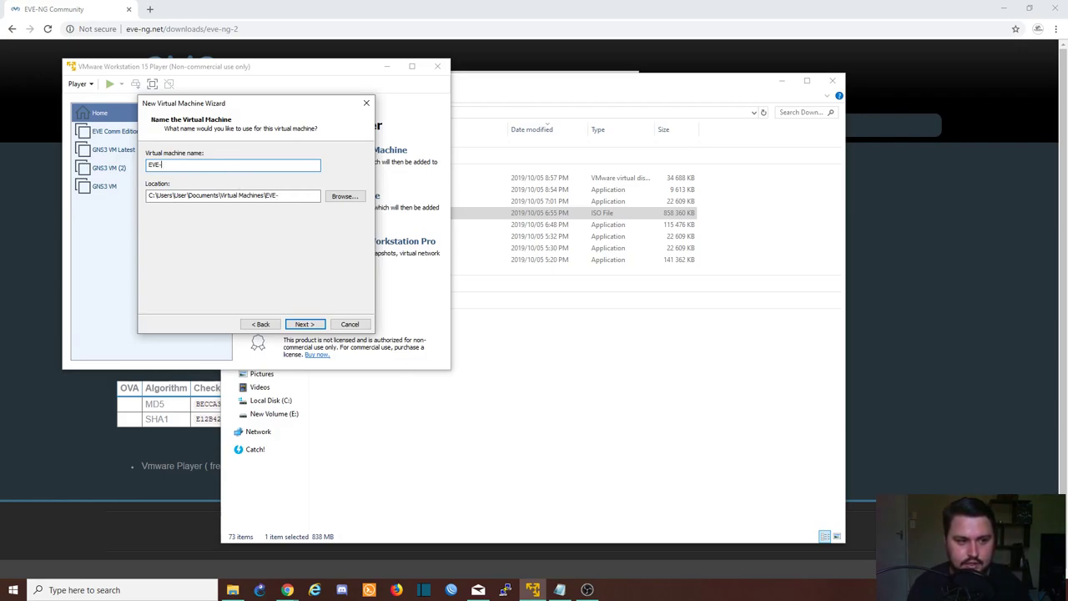
text(NG Communi)
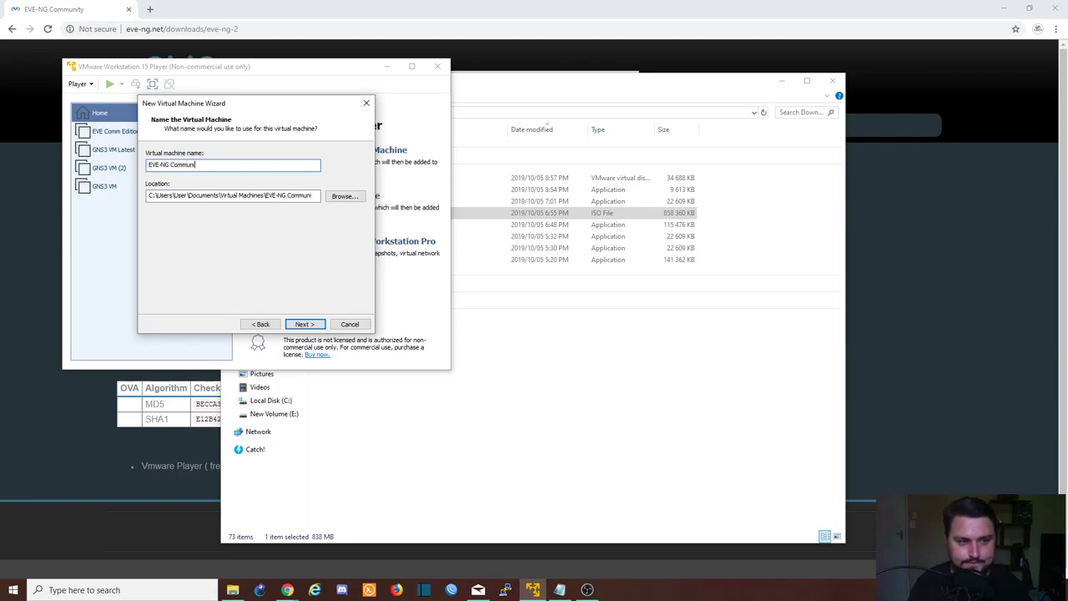
text(ty )
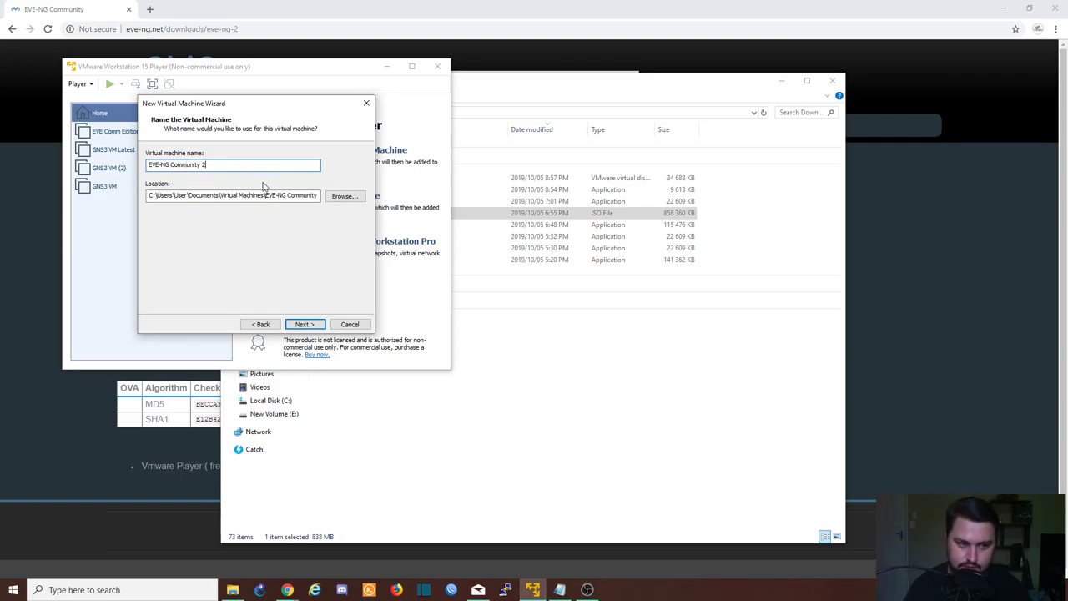
text(2)
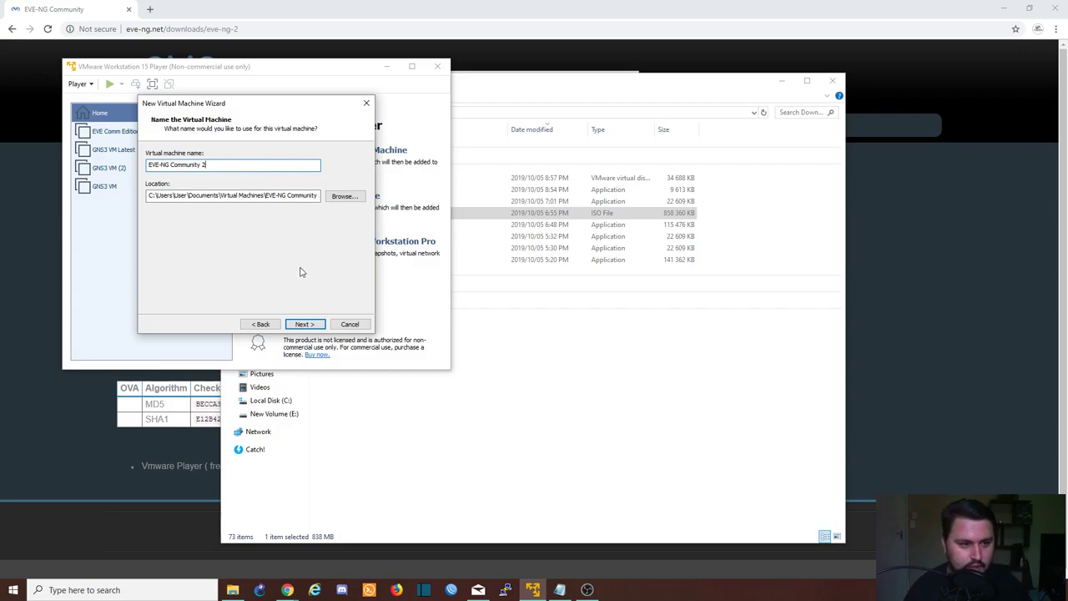
Set the VM's location to a new EVE2 folder on New Volume (E:)
drag(171, 194, 130, 186)
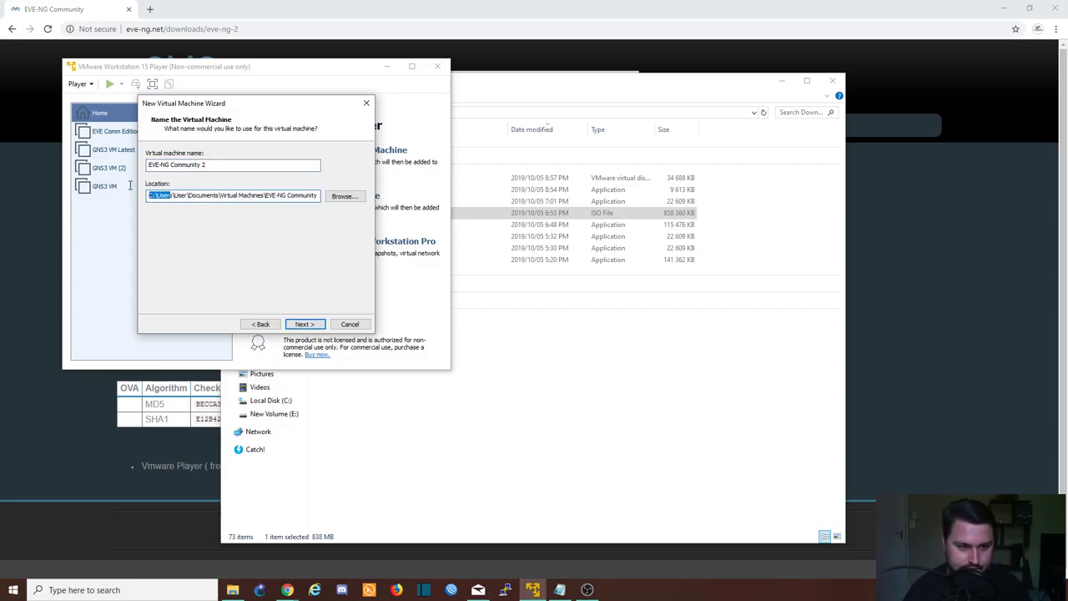
double_click(257, 194)
click(337, 197)
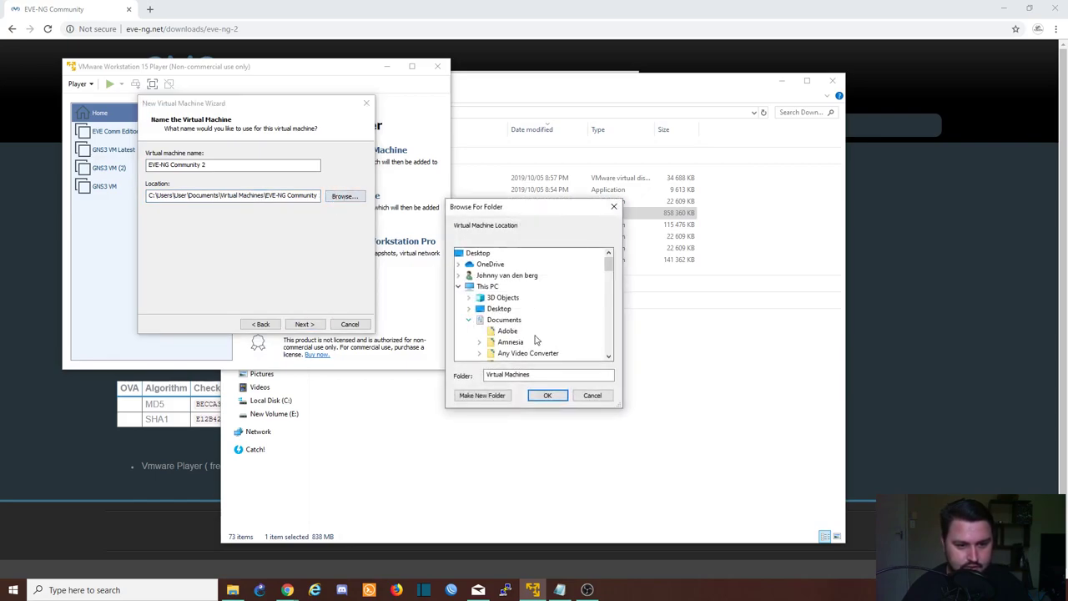
scroll(534, 317, down, 10)
scroll(504, 314, down, 3)
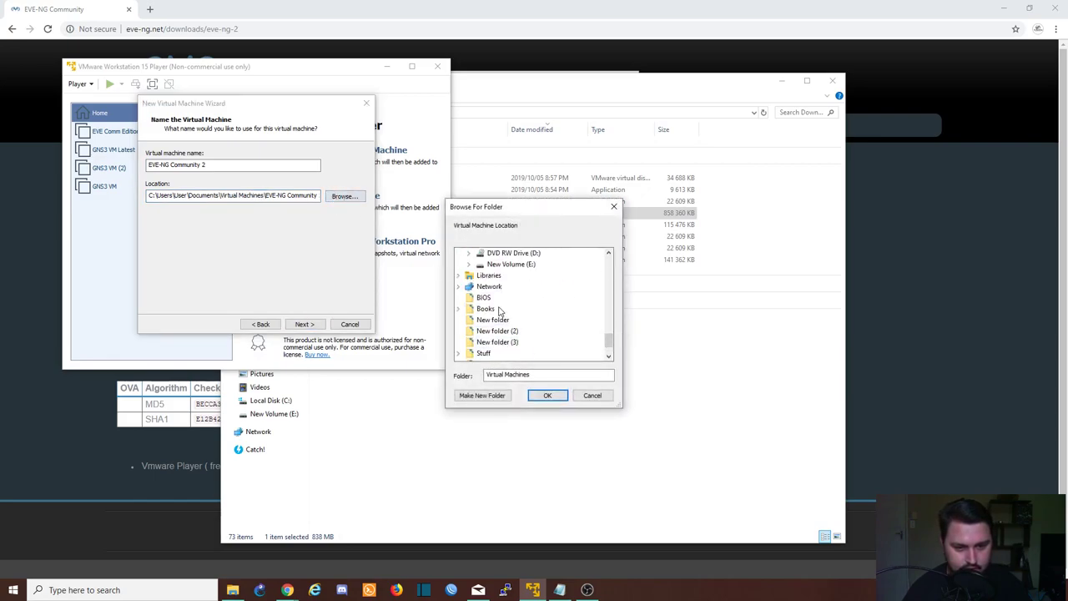
double_click(521, 268)
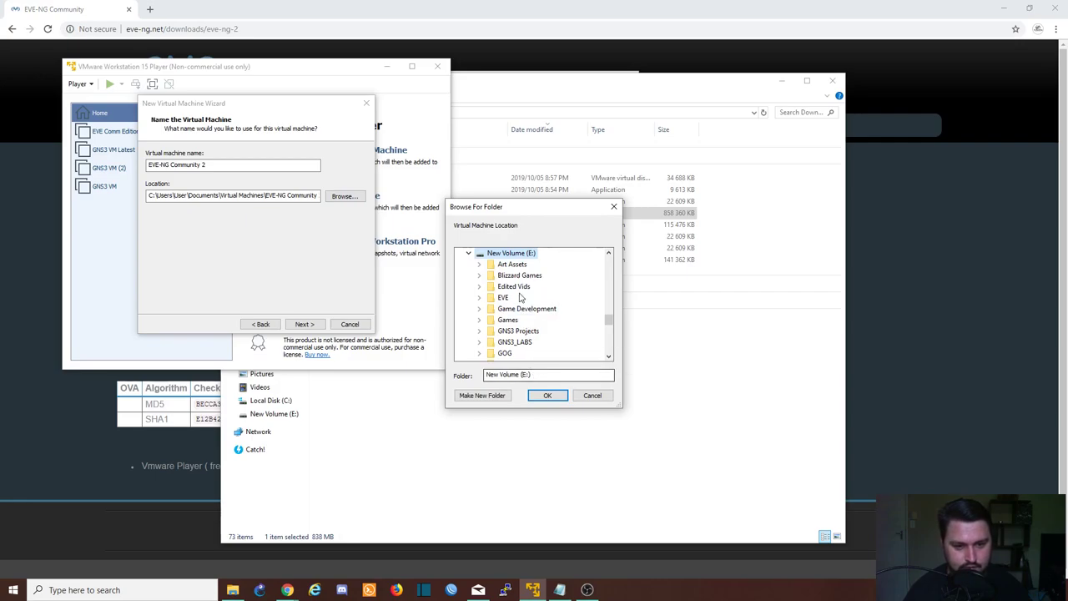
click(481, 396)
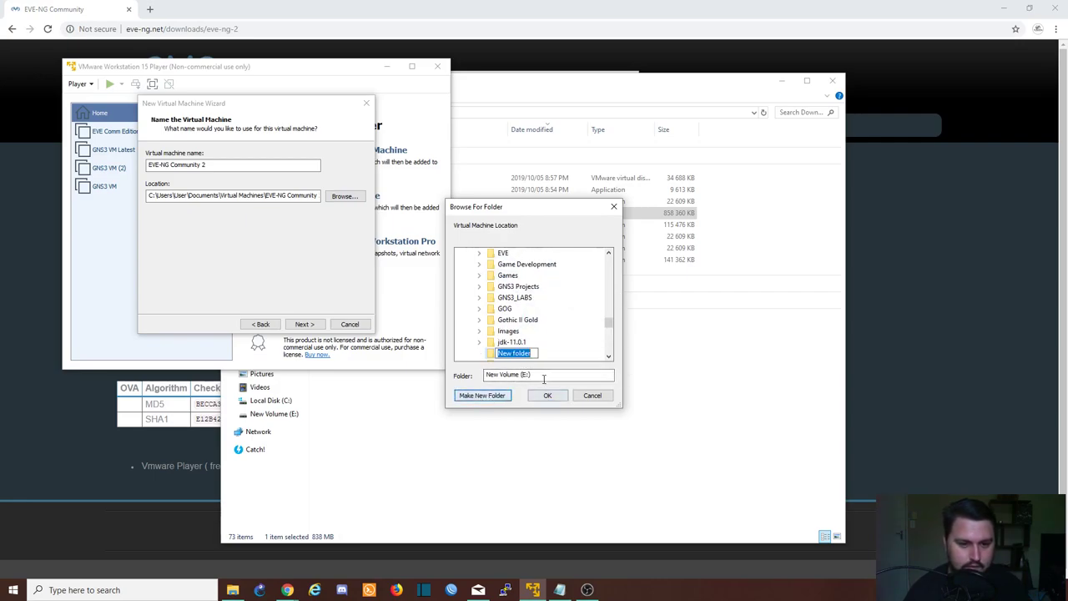
text(EVE2)
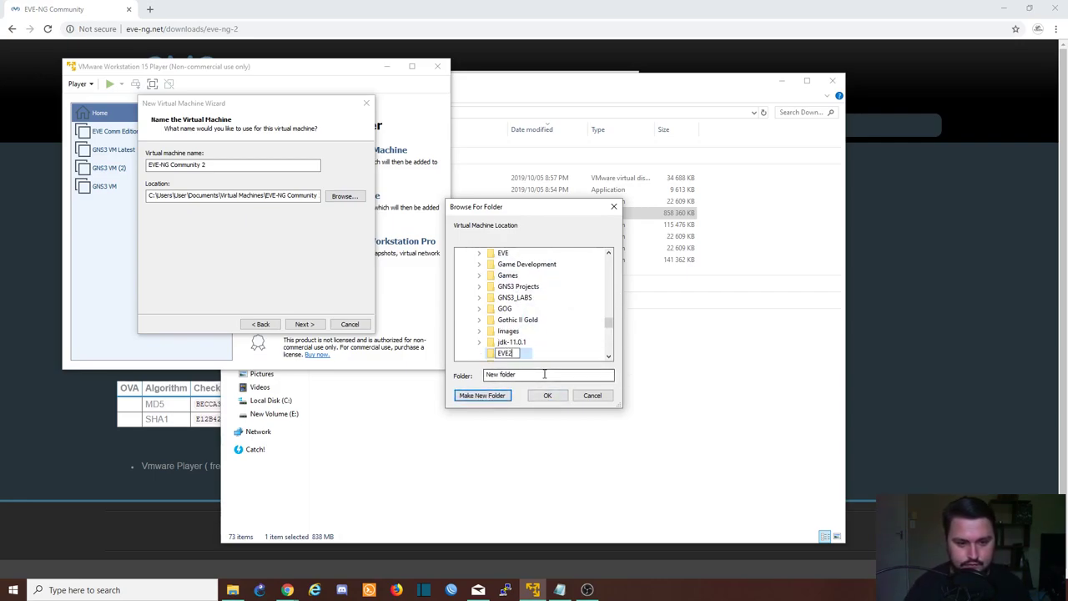
key(Return)
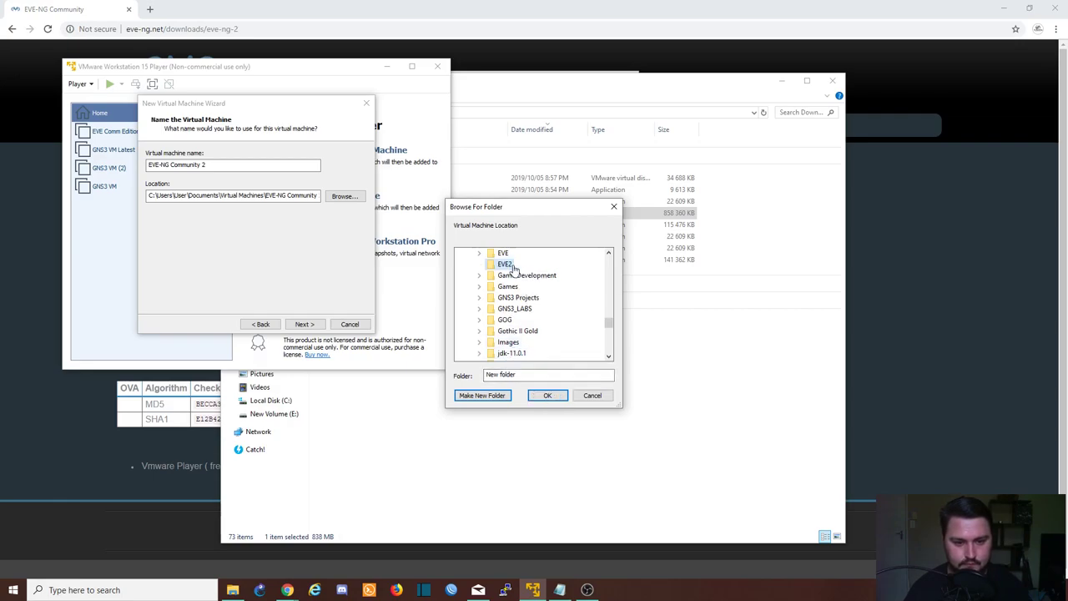
click(547, 395)
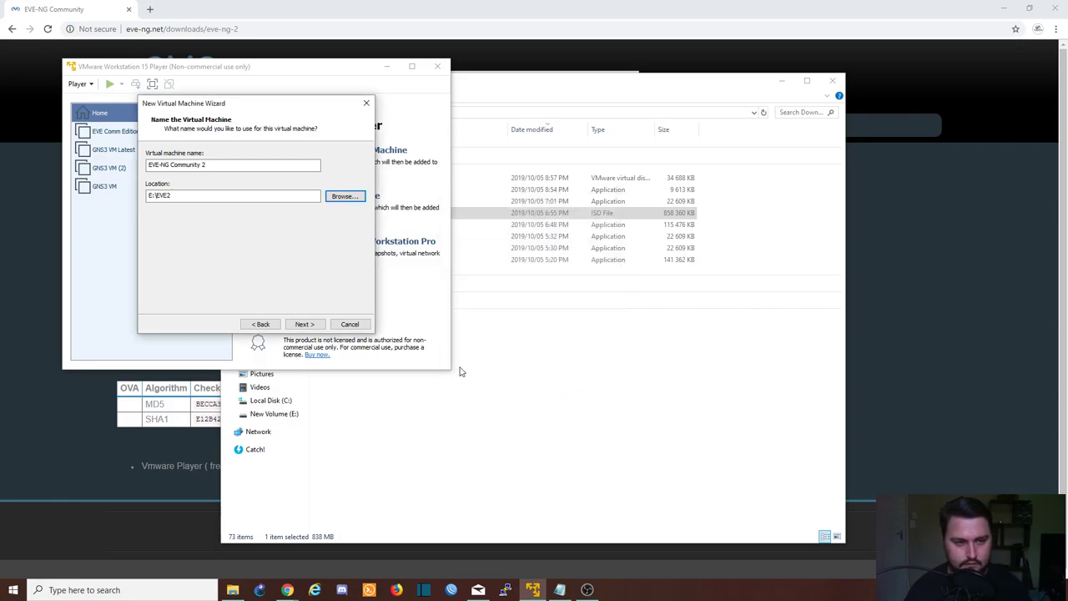
Size the virtual disk at 300 GB as a single file and review the summary
click(309, 325)
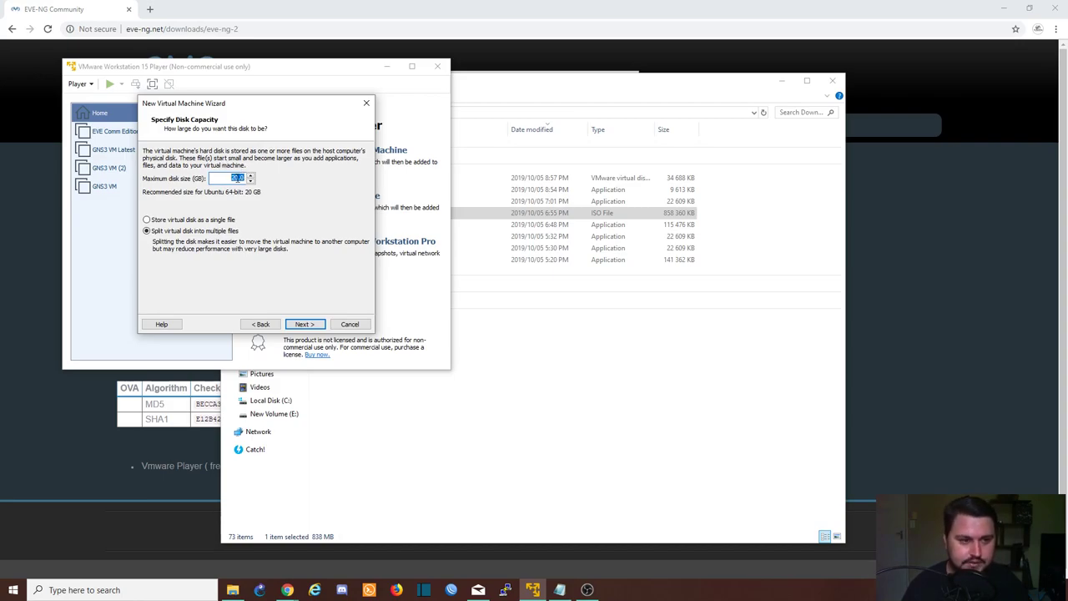
text(200)
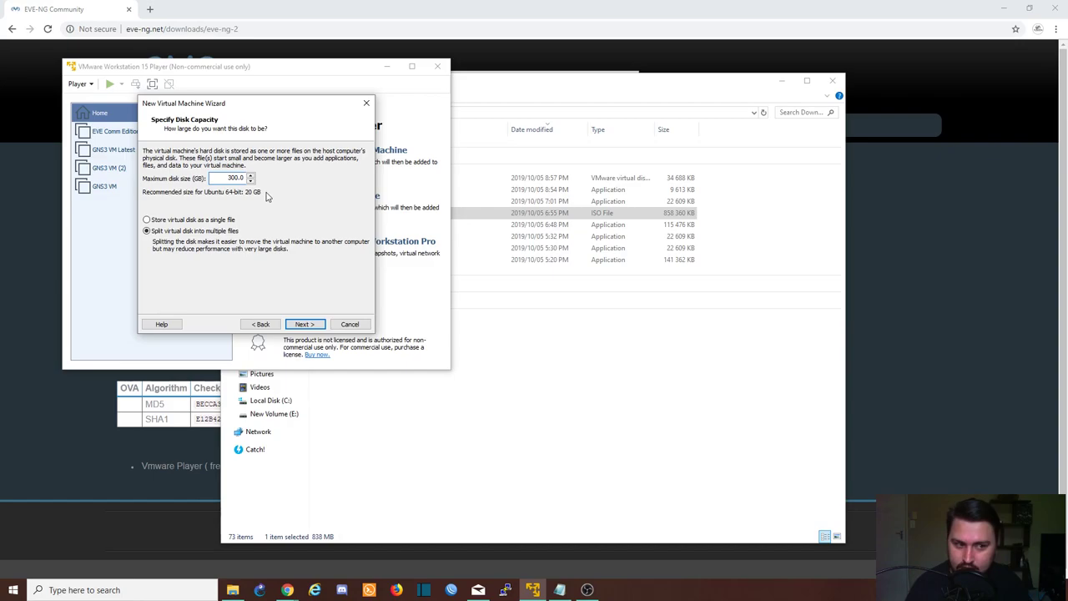
click(170, 220)
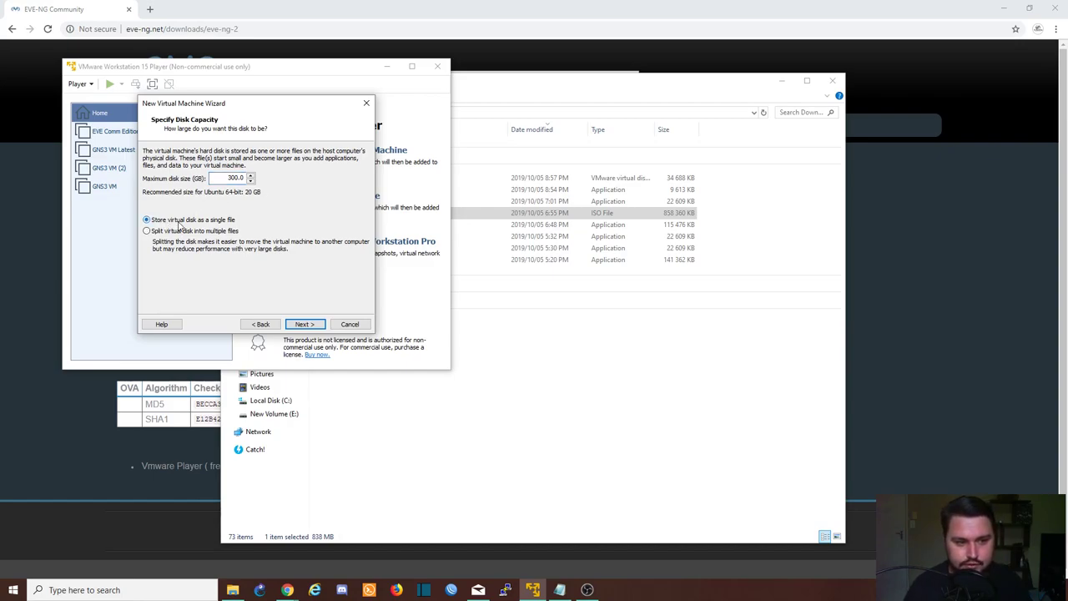
click(307, 324)
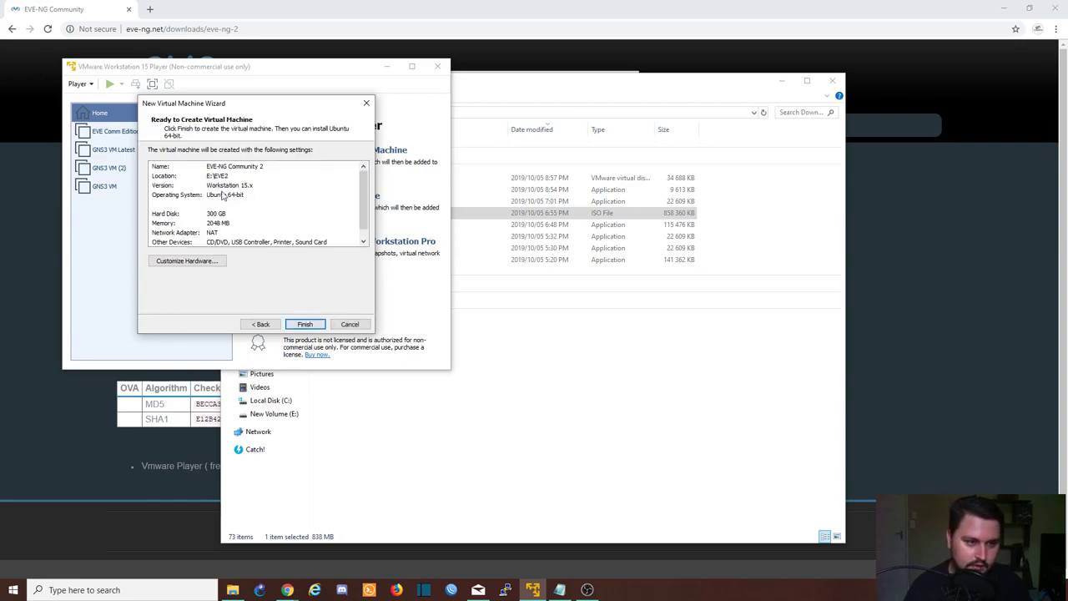
scroll(225, 196, down, 1)
scroll(207, 163, up, 1)
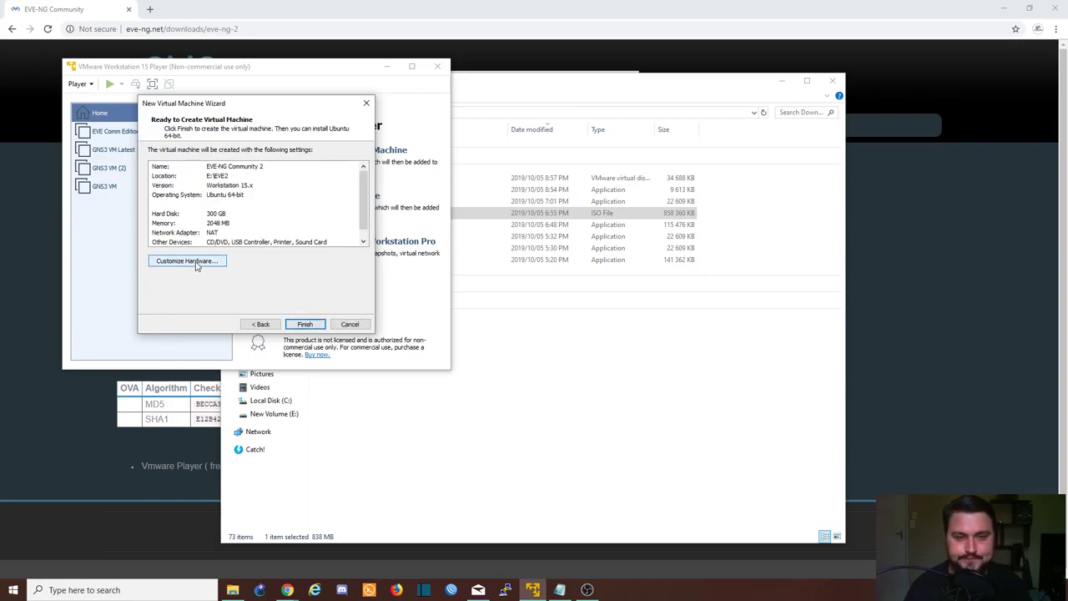
Give the VM 10820 MB of memory and 8 processor cores
click(196, 262)
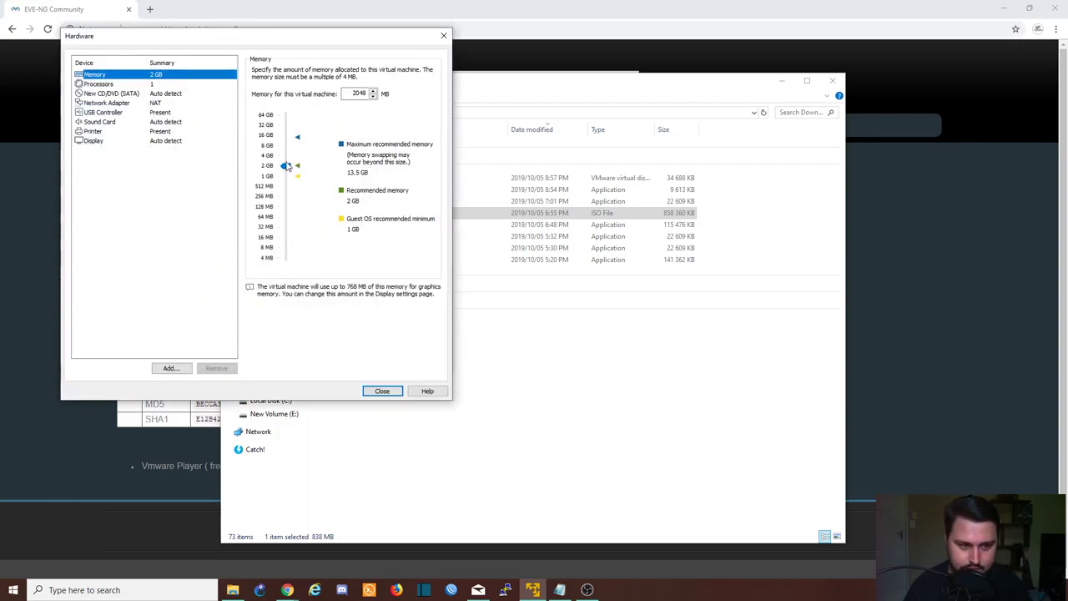
drag(287, 168, 286, 144)
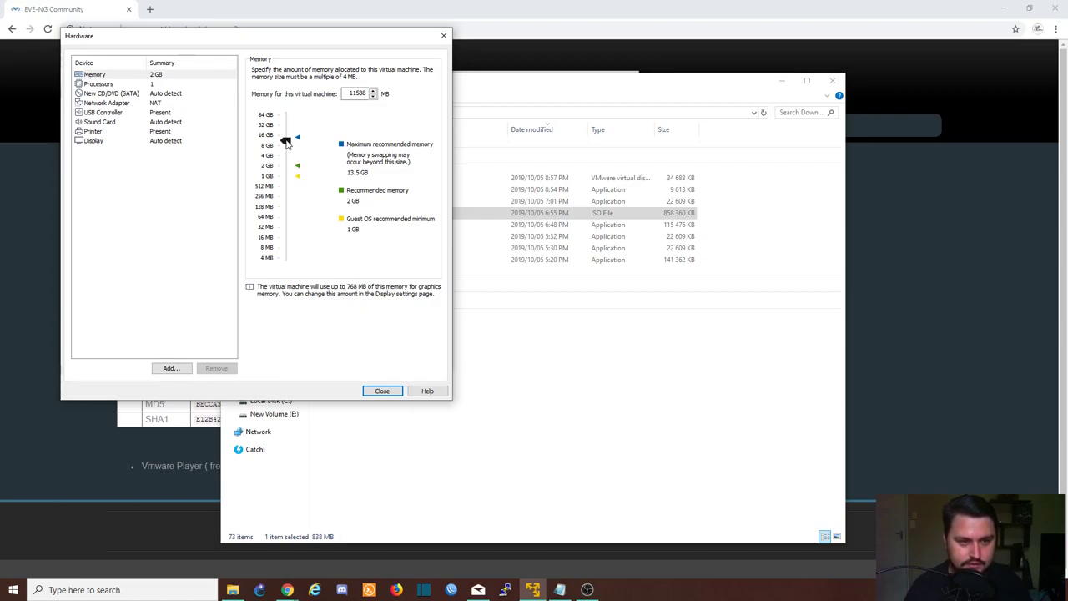
drag(286, 144, 286, 145)
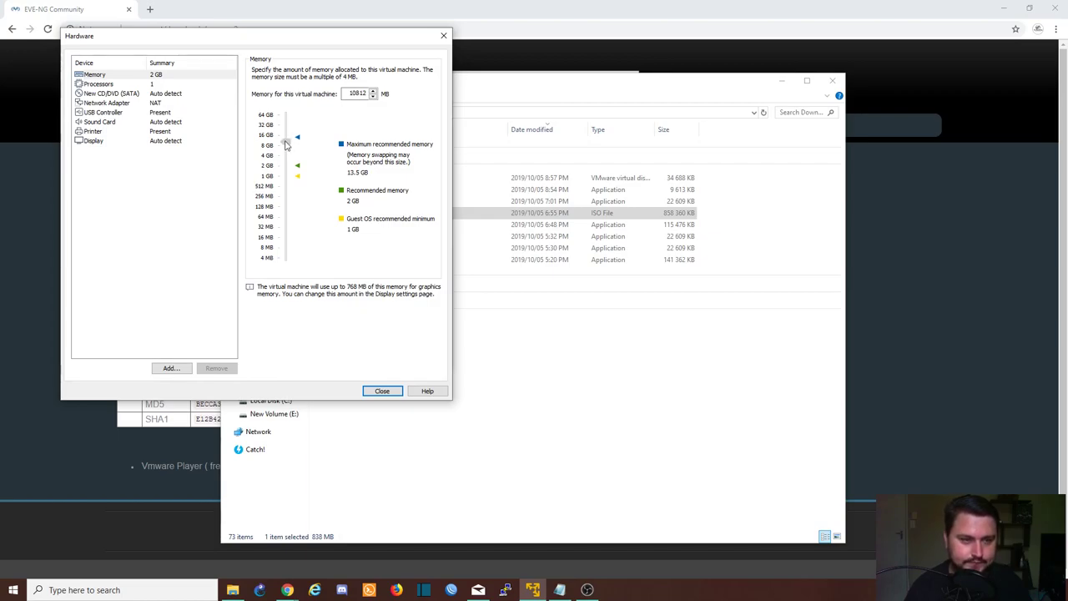
click(374, 91)
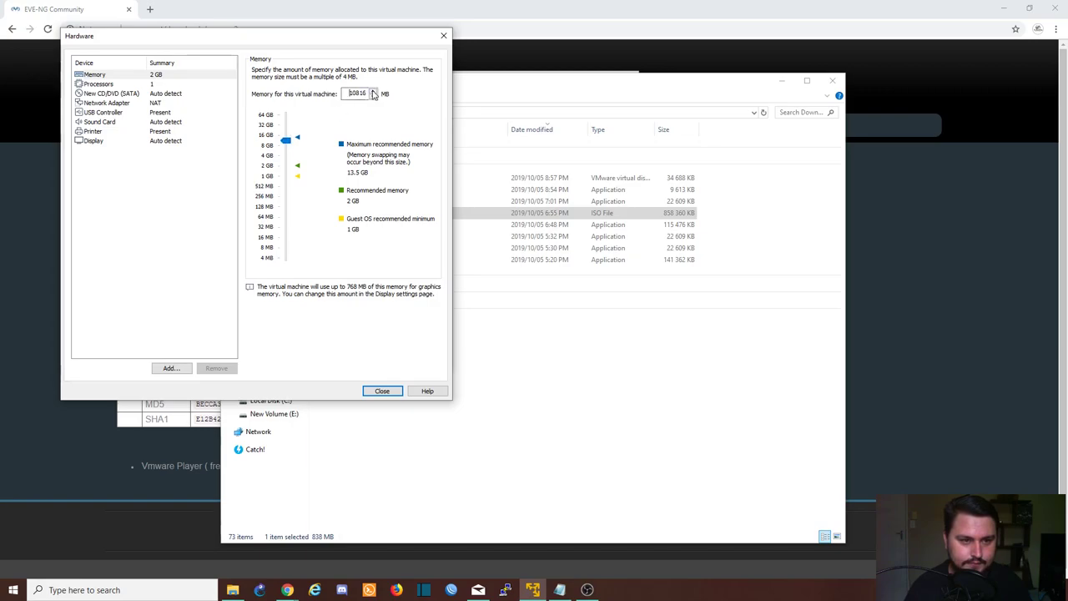
click(373, 91)
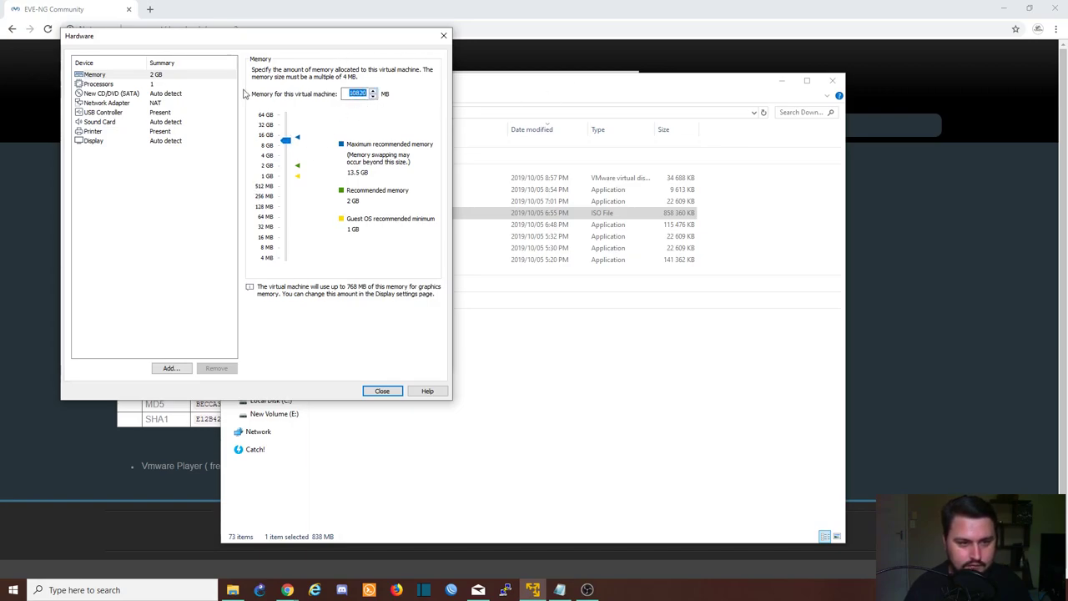
click(156, 84)
click(158, 76)
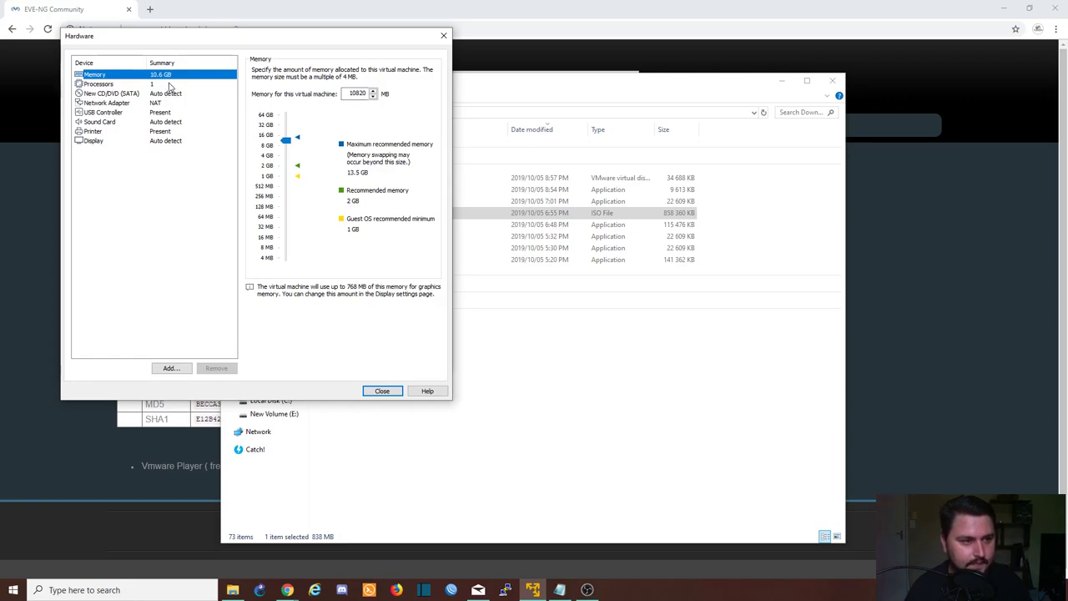
click(168, 85)
click(370, 72)
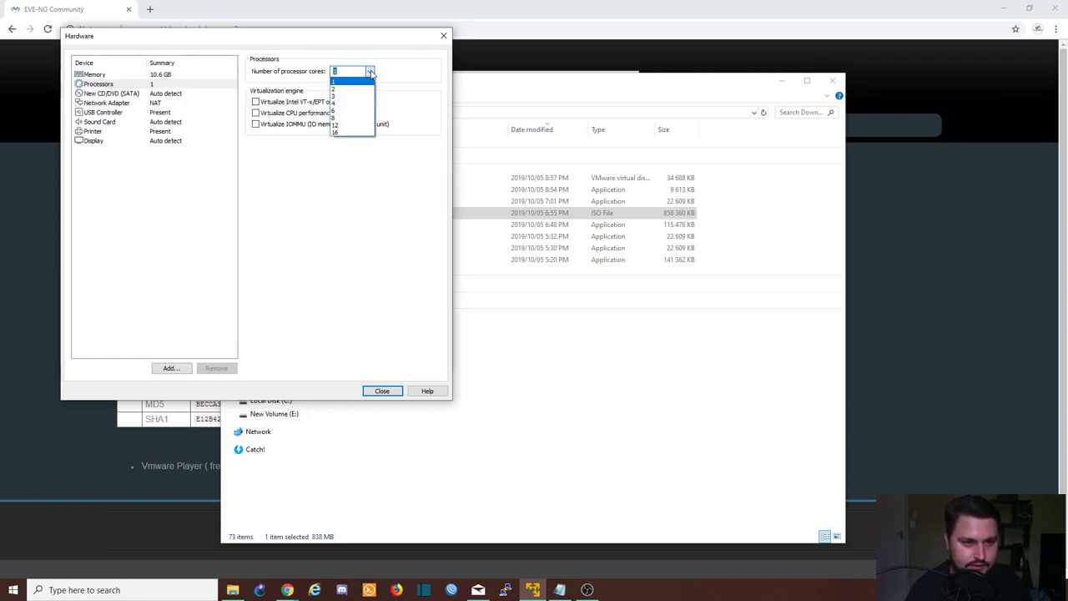
click(350, 117)
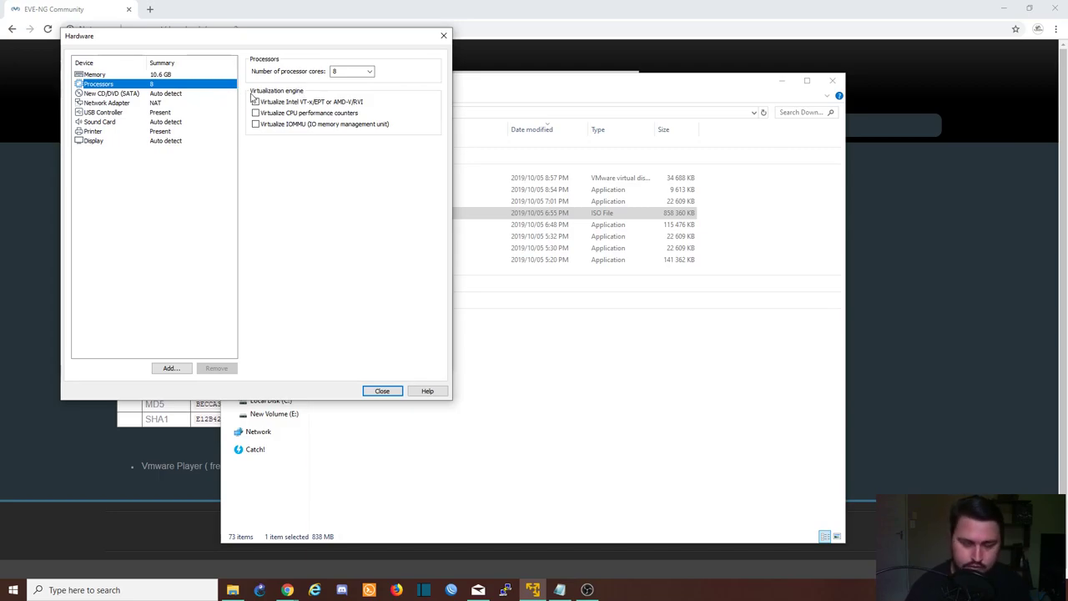
Attach the EVE-20171007 ISO image to the virtual CD/DVD drive
click(157, 103)
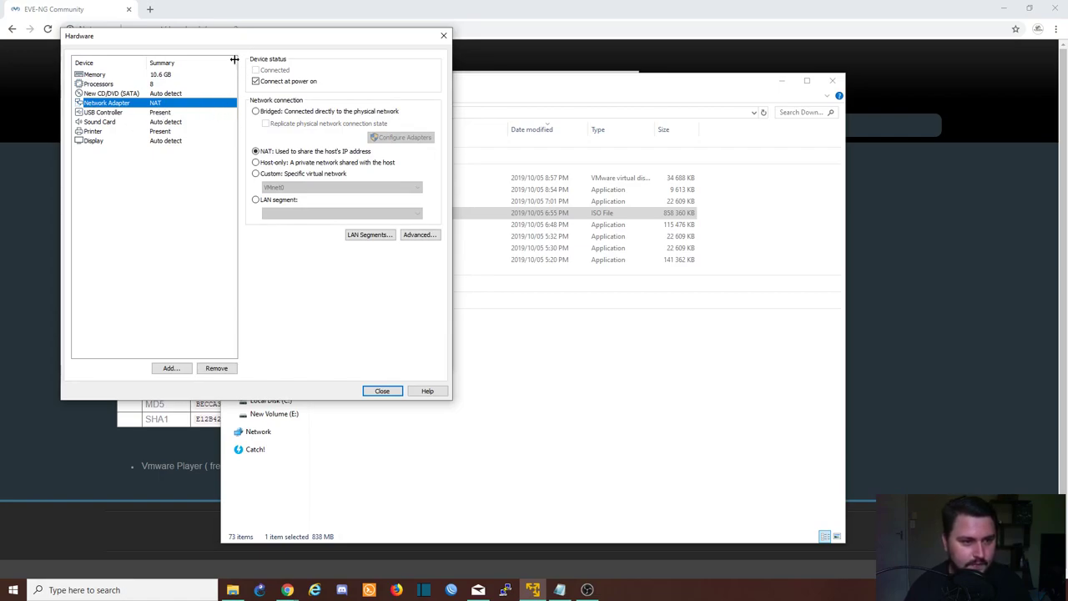
click(176, 93)
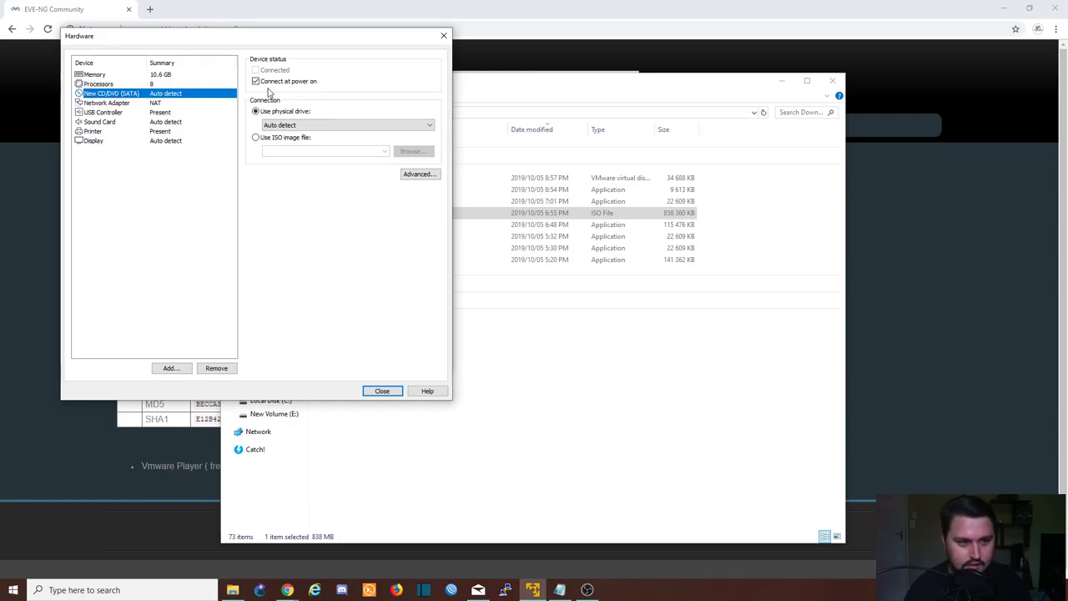
click(257, 138)
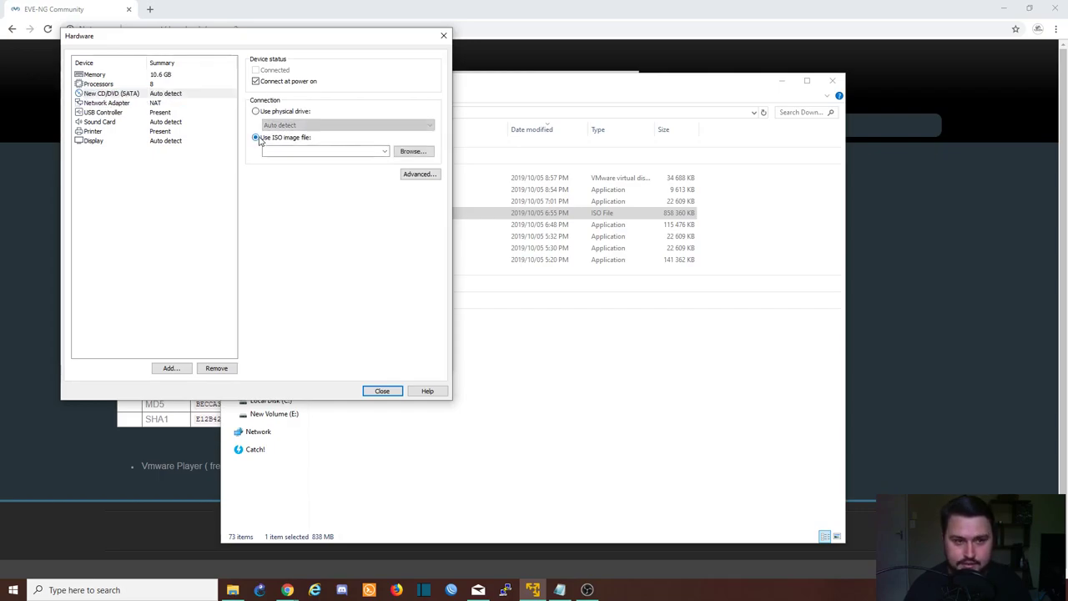
click(384, 152)
click(383, 153)
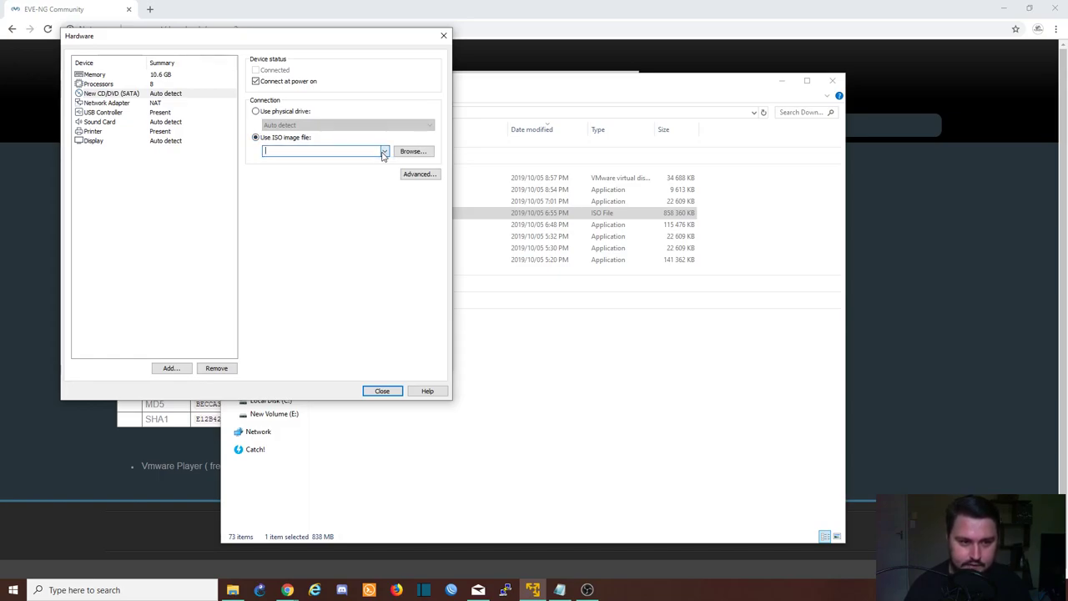
click(399, 153)
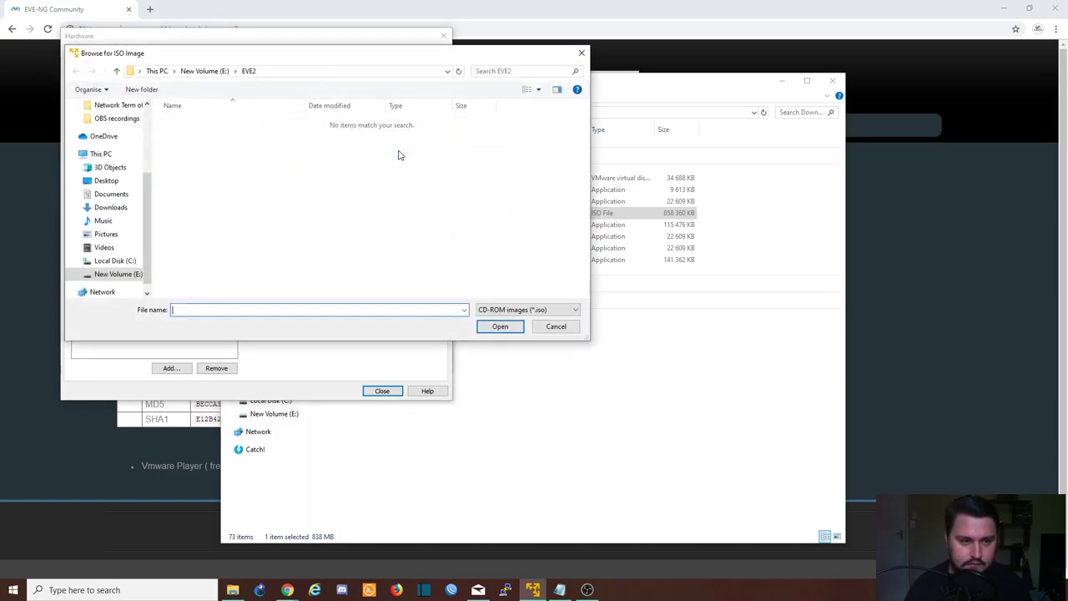
click(117, 207)
click(210, 167)
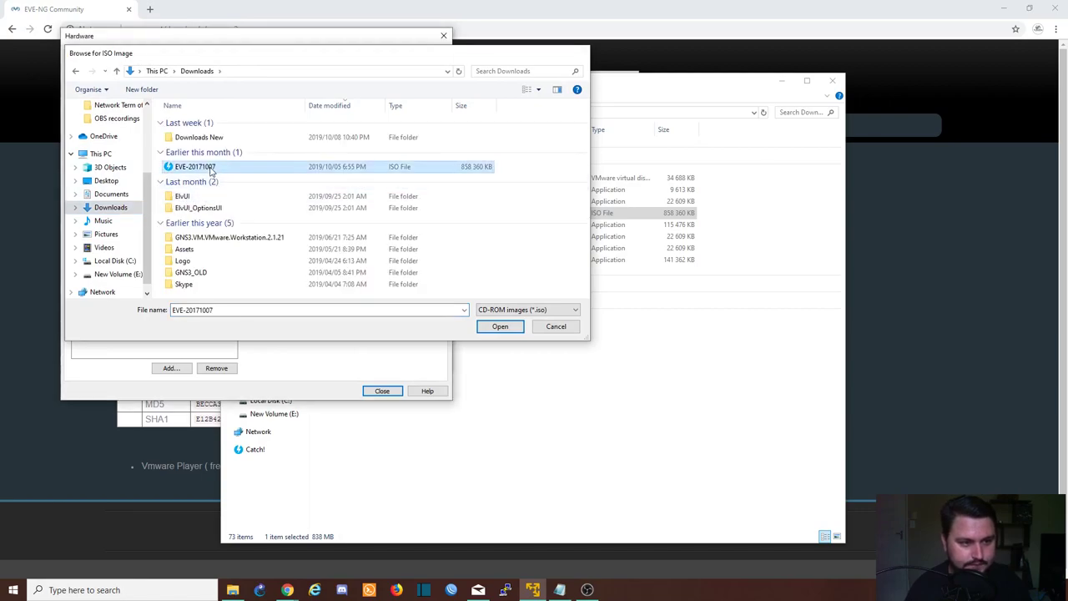
double_click(211, 167)
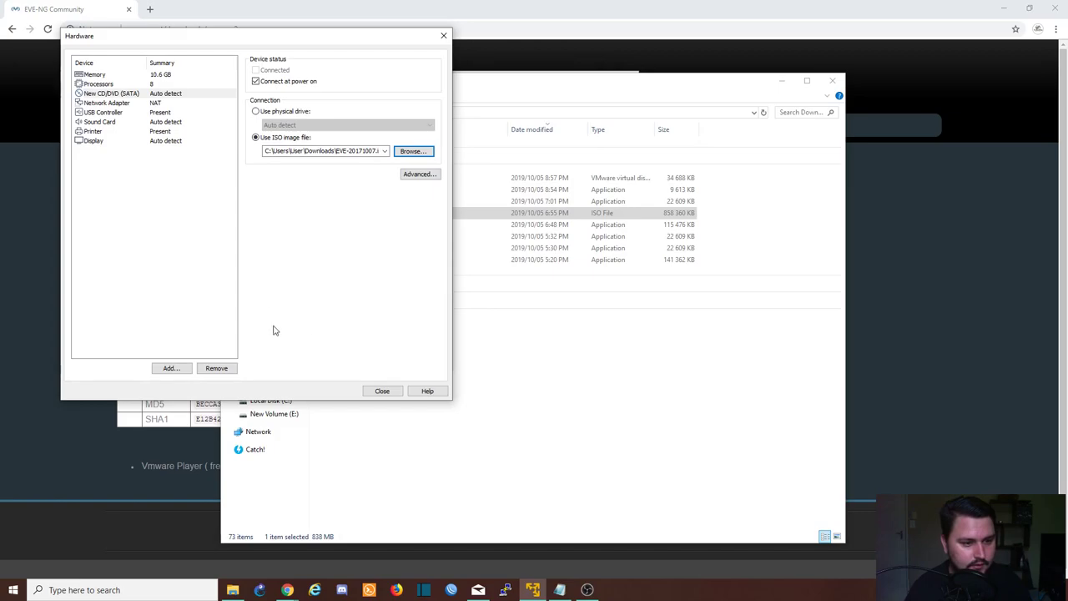
click(382, 391)
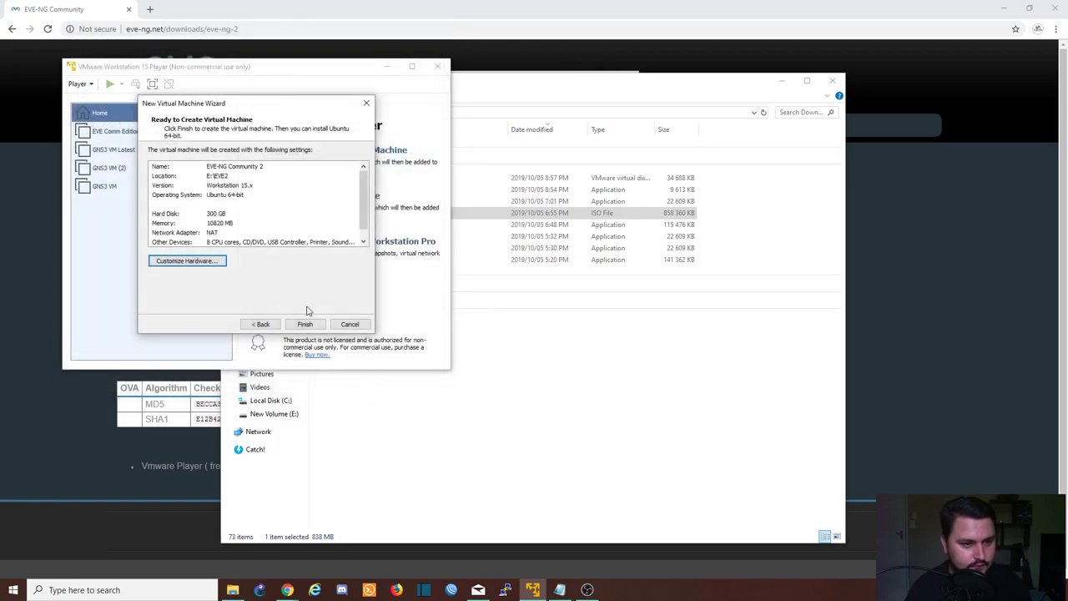
Enable Intel VT-x/EPT virtualization and create the EVE-NG Community 2 VM
click(187, 261)
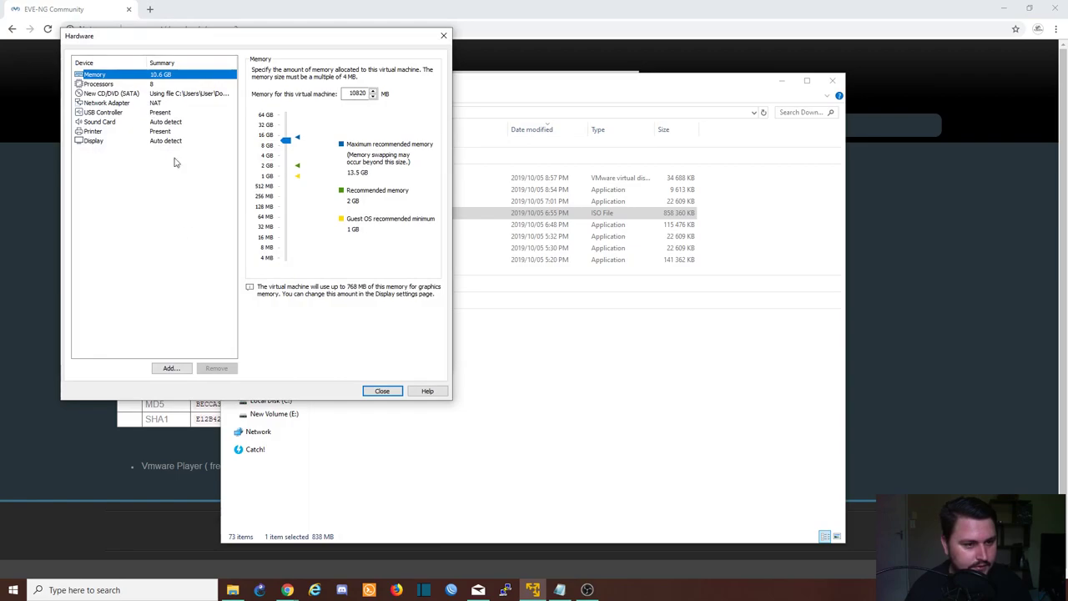
click(156, 84)
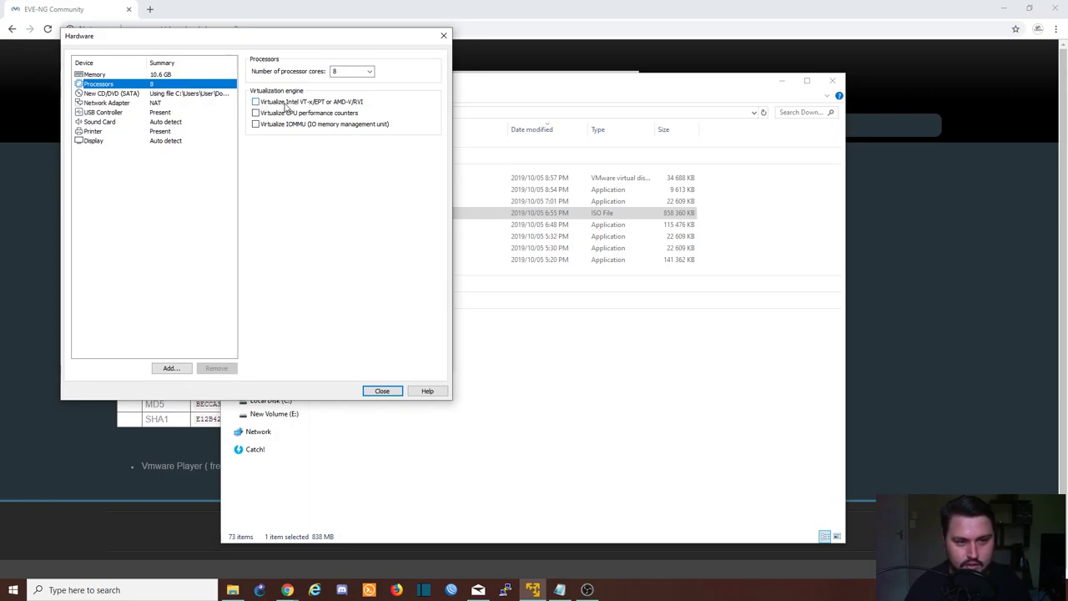
click(256, 102)
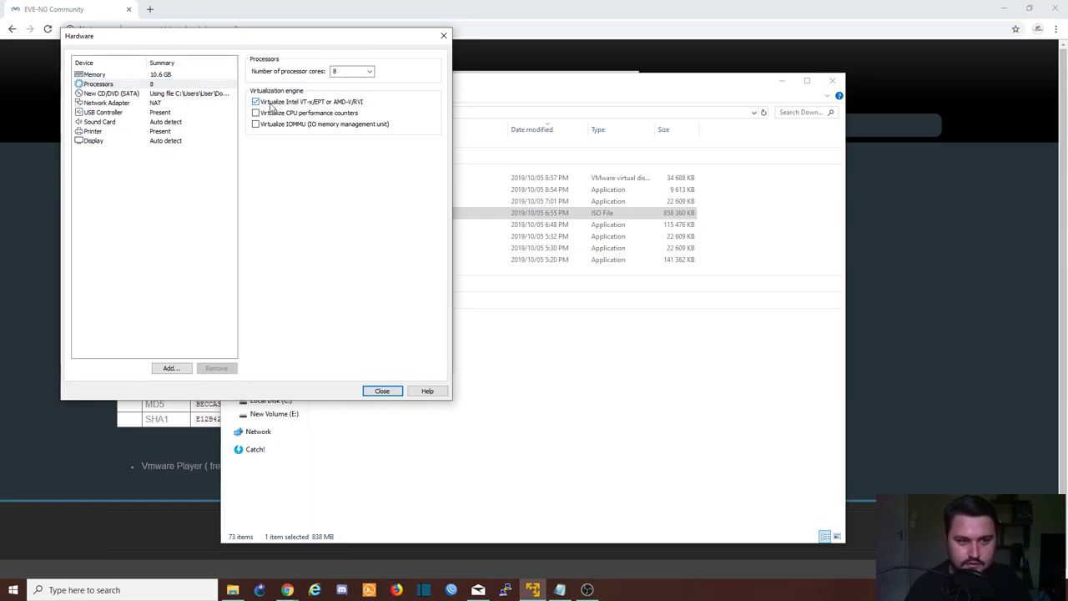
click(381, 392)
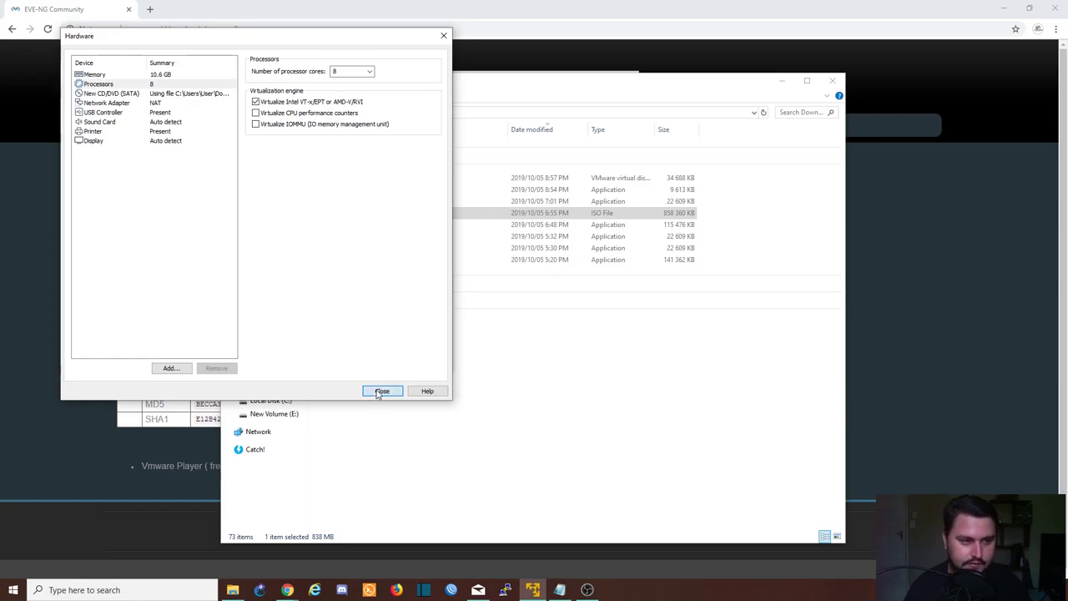
click(306, 326)
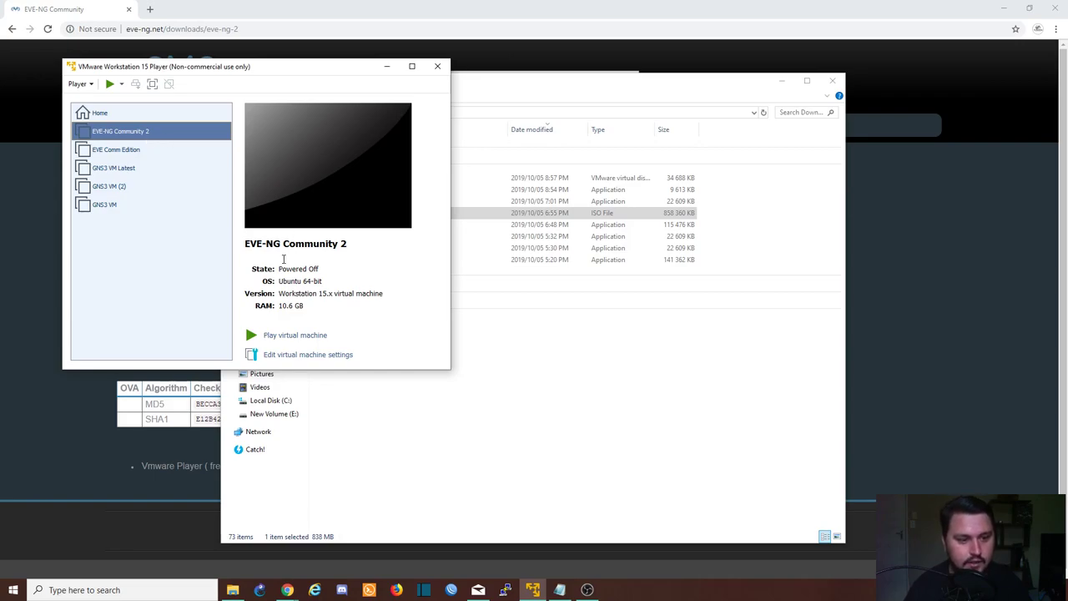
Power on EVE-NG Community 2, postpone the VMware Tools update, and maximize the window
click(287, 335)
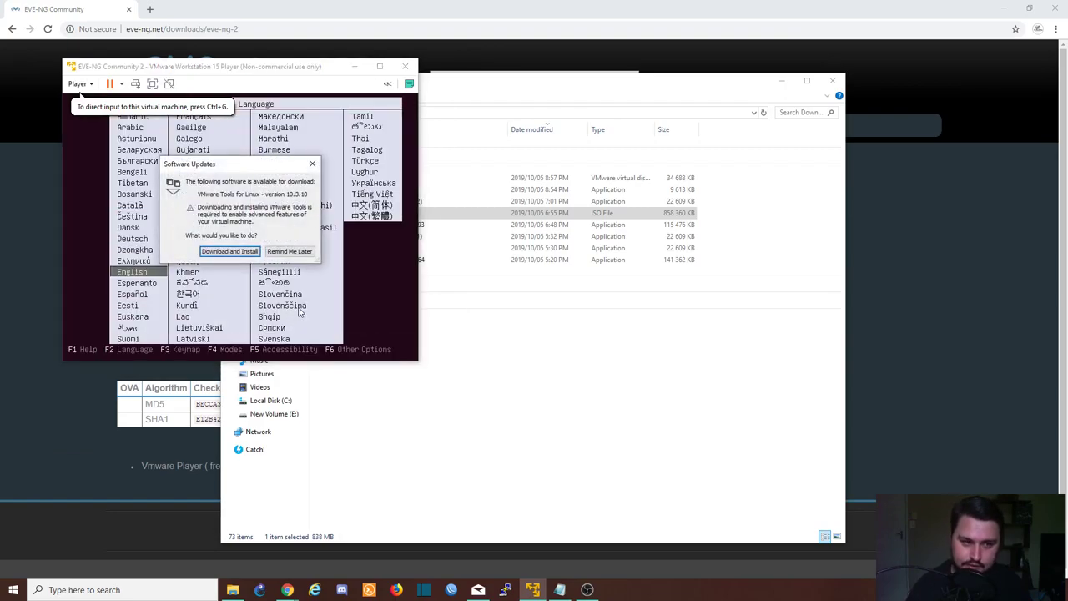
click(315, 70)
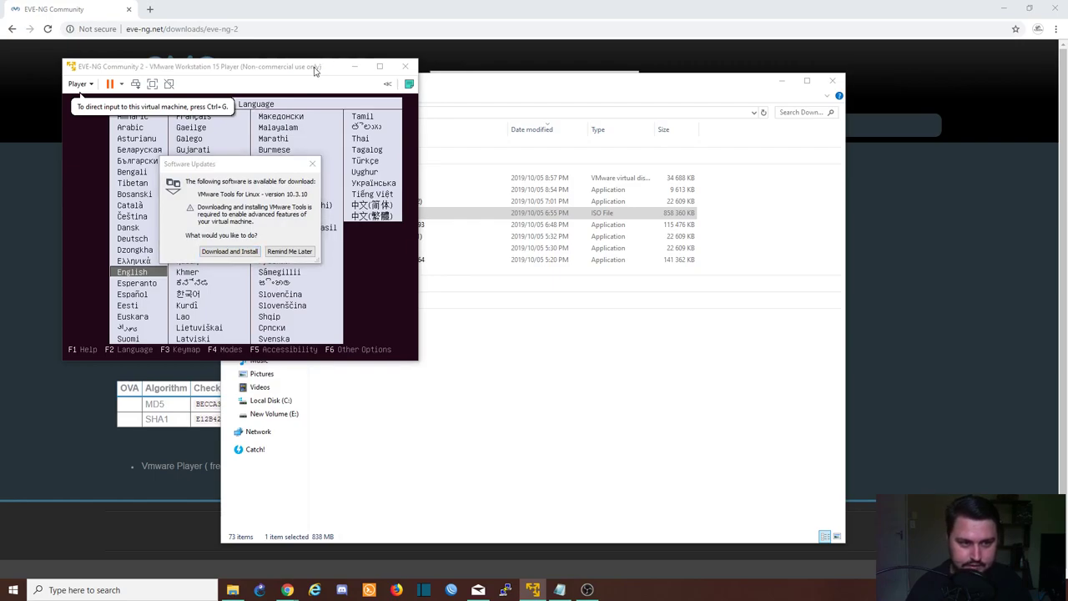
click(297, 252)
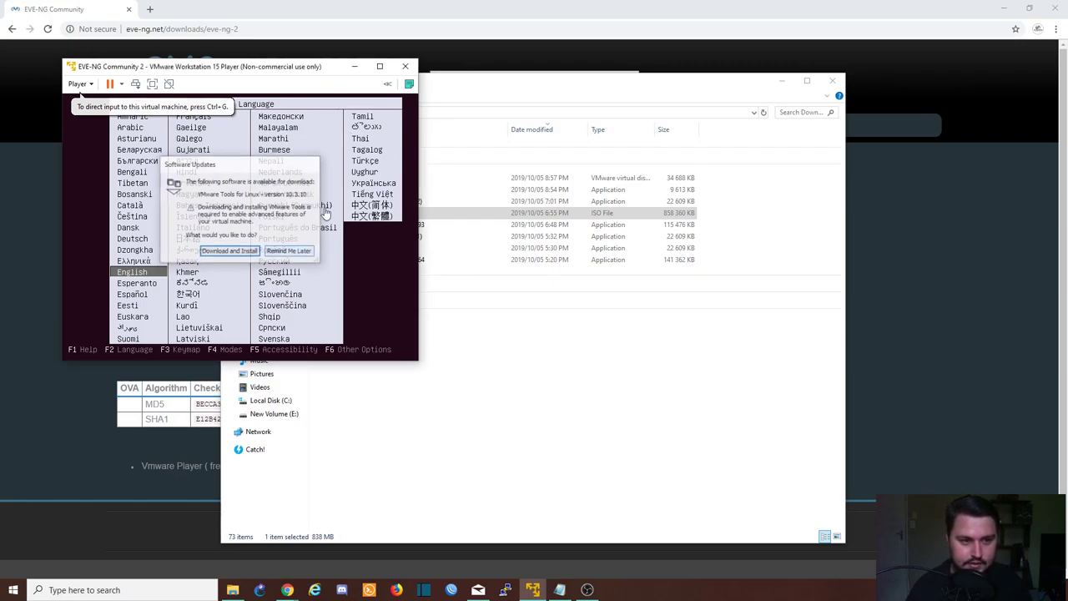
click(380, 67)
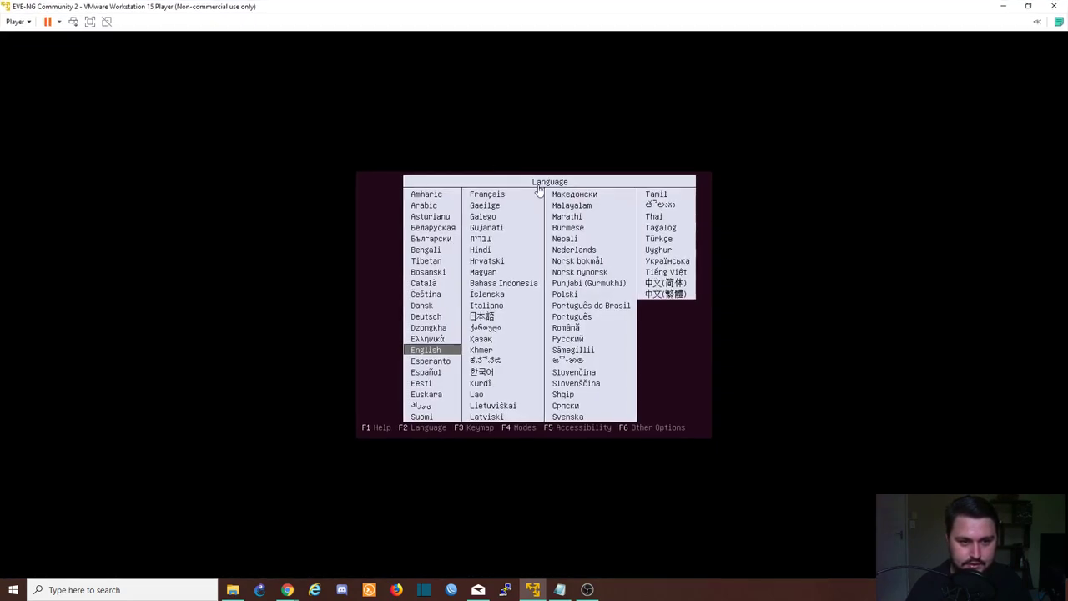
Accept English at the boot menu and select the Install Eve VM option
click(632, 317)
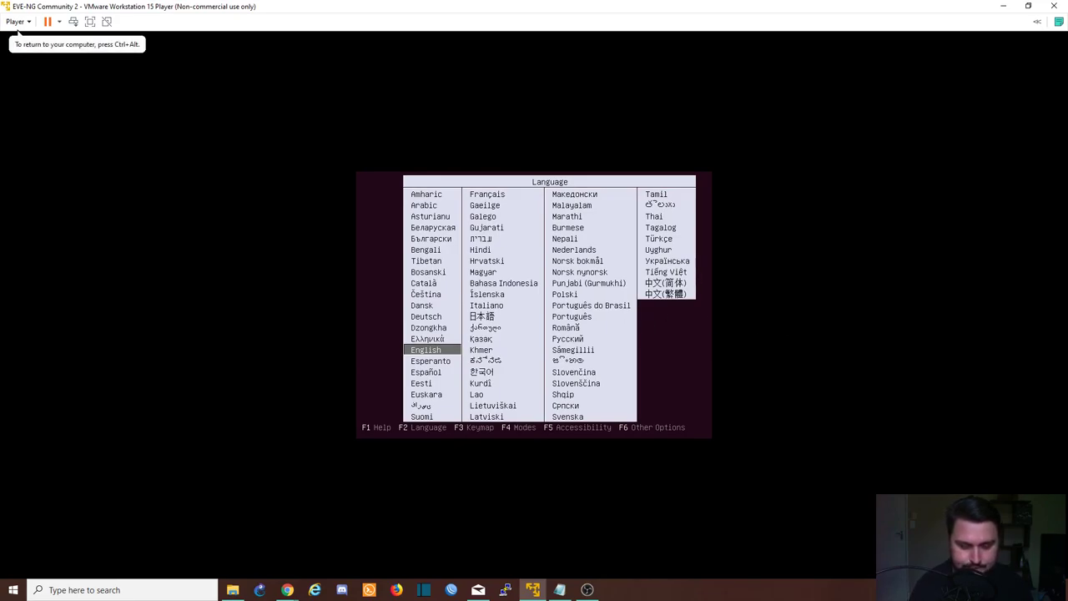
key(Return)
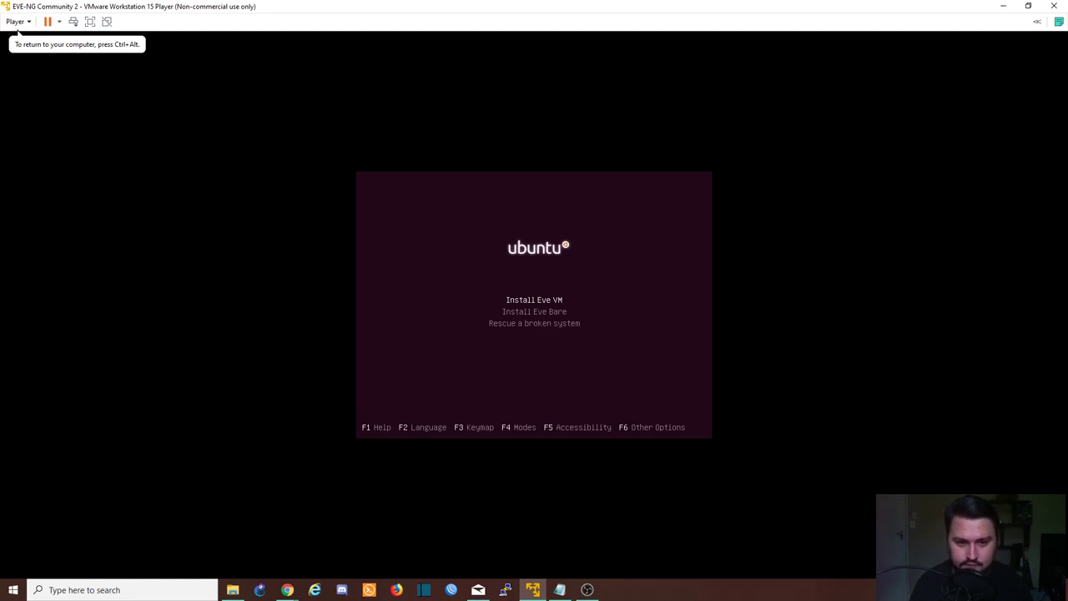
key(Down)
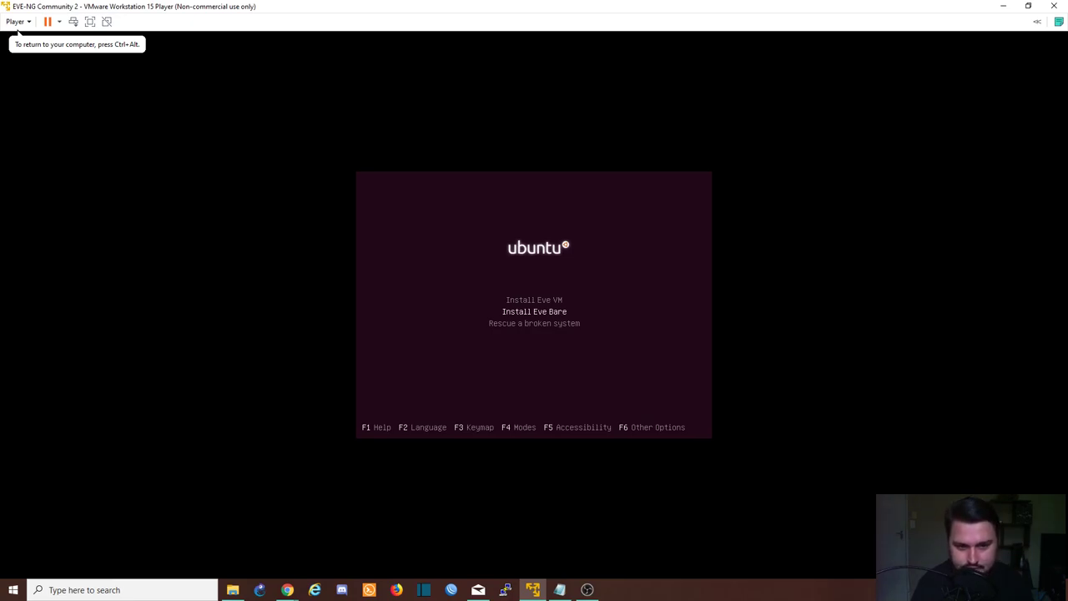
key(Up)
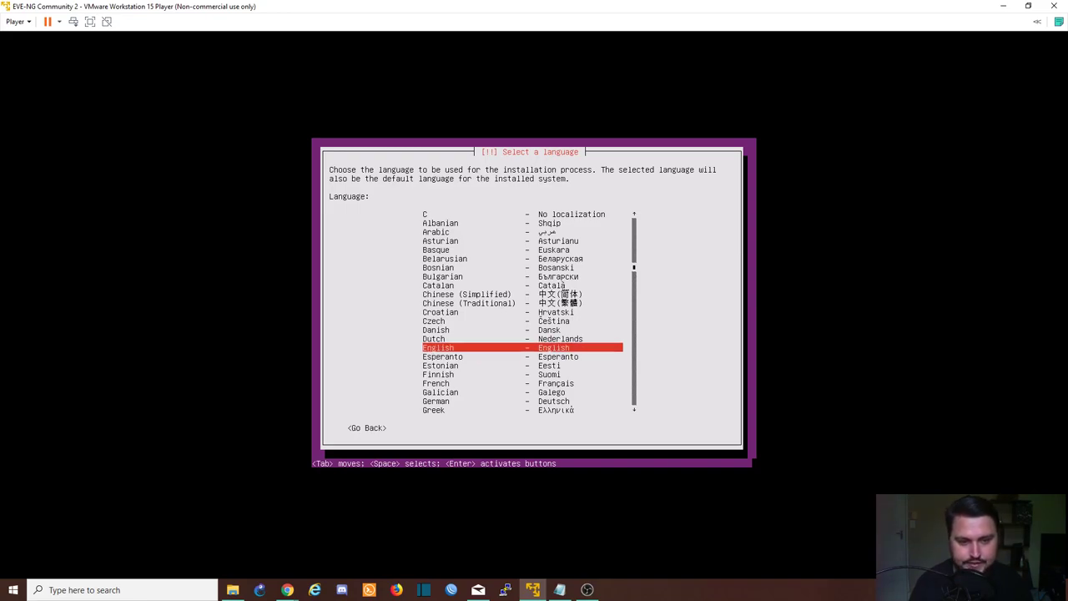
Choose English as installer language and South Africa as the location
key(Return)
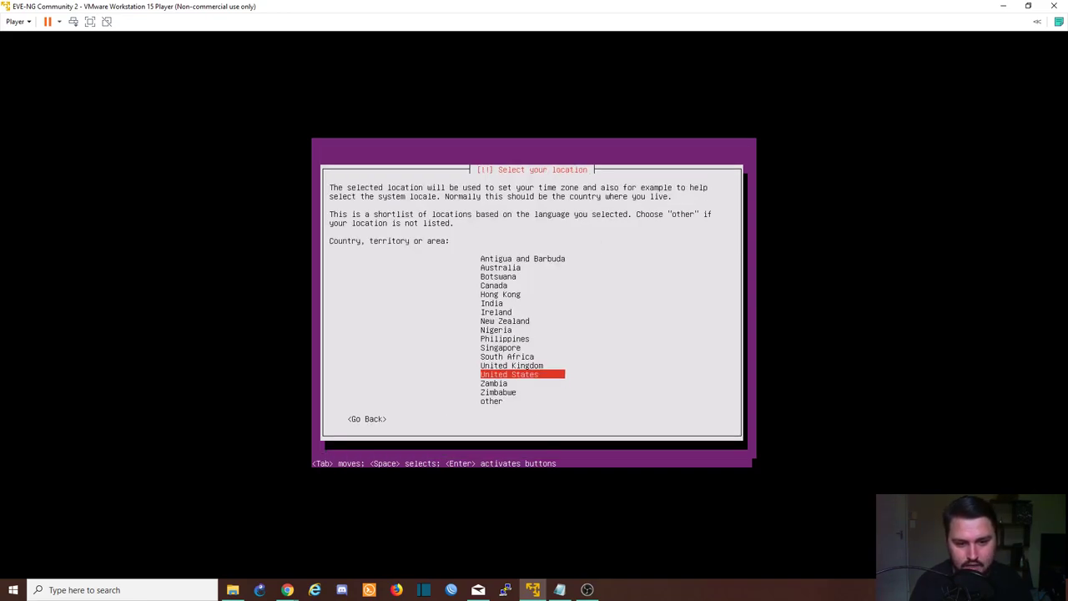
key(Up)
key(Up)
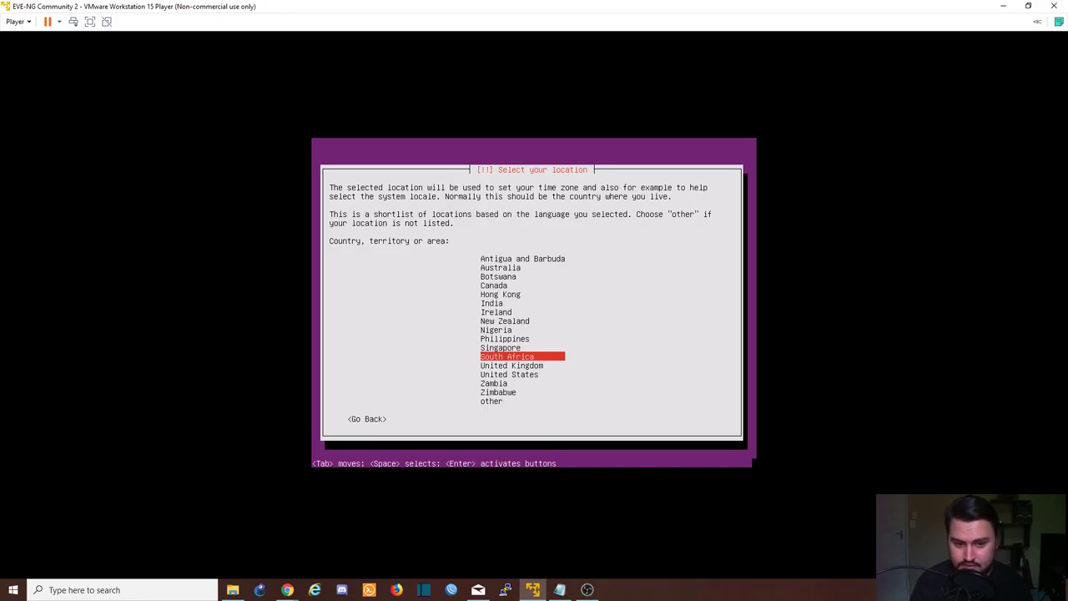
key(Down)
key(Down)
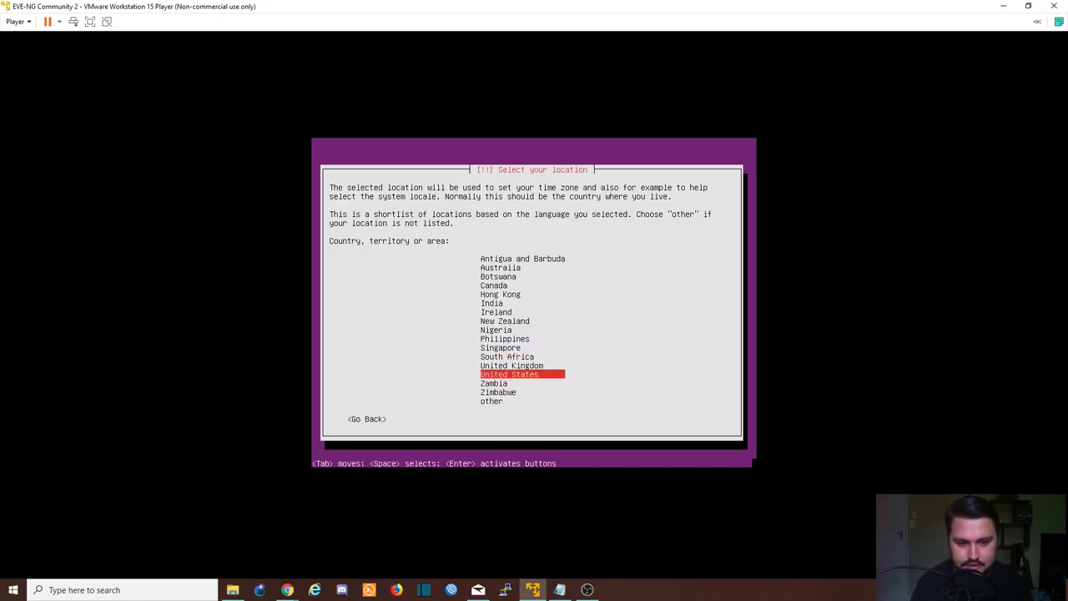
key(Up)
key(Up)
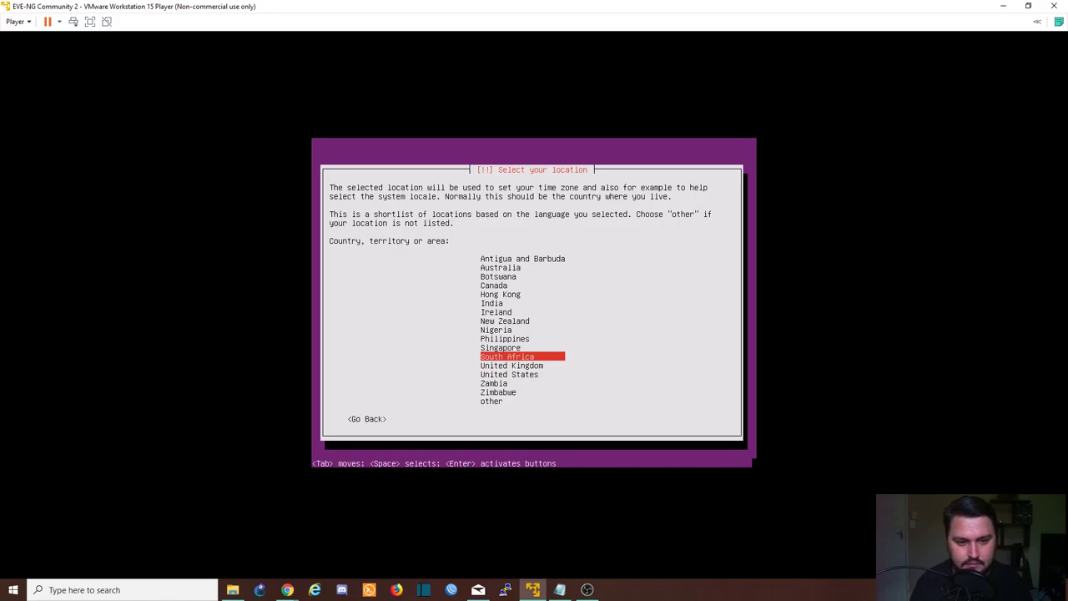
key(Return)
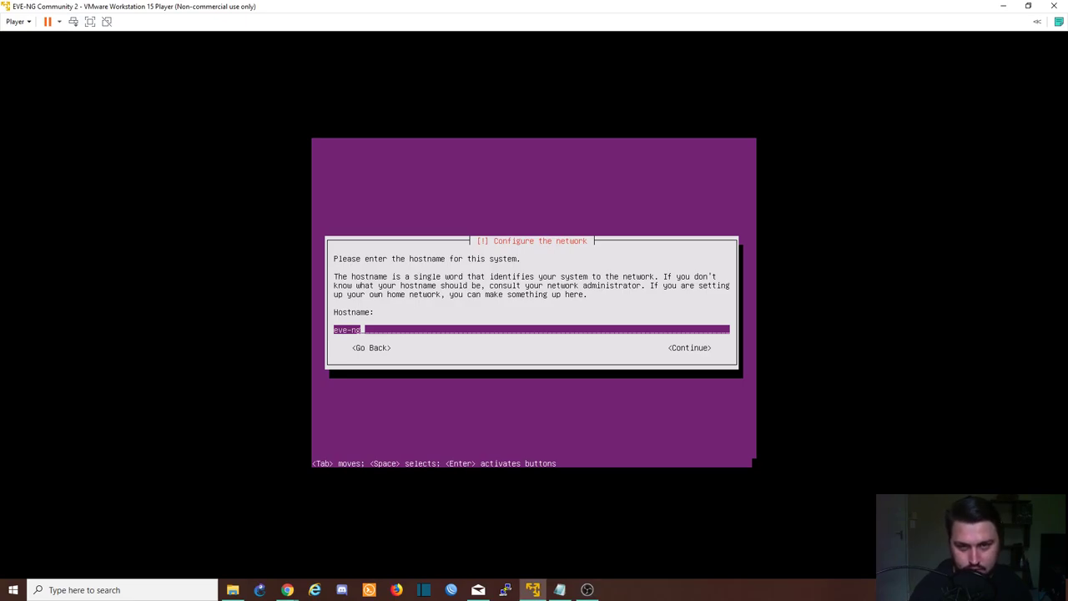
Keep hostname eve-ng, accept Africa/Johannesburg, skip the proxy, and enable automatic security updates
key(Tab)
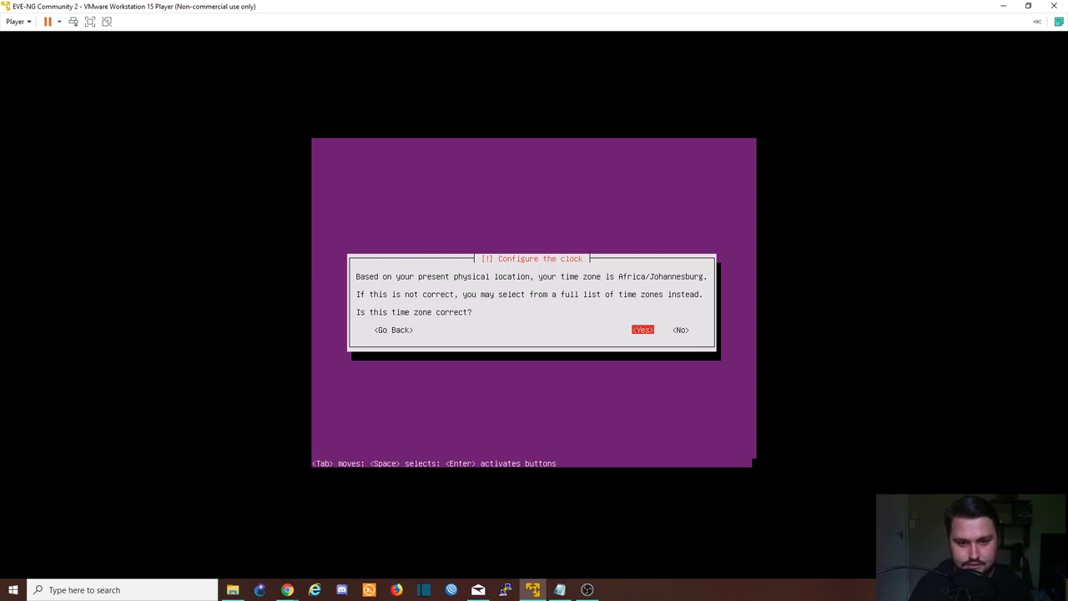
key(Return)
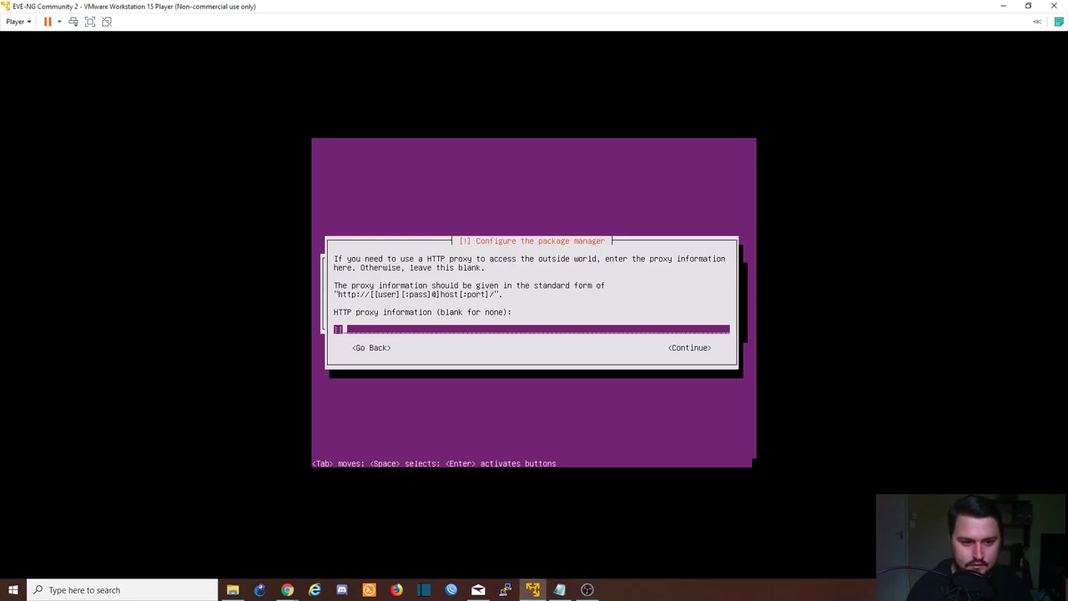
key(Tab)
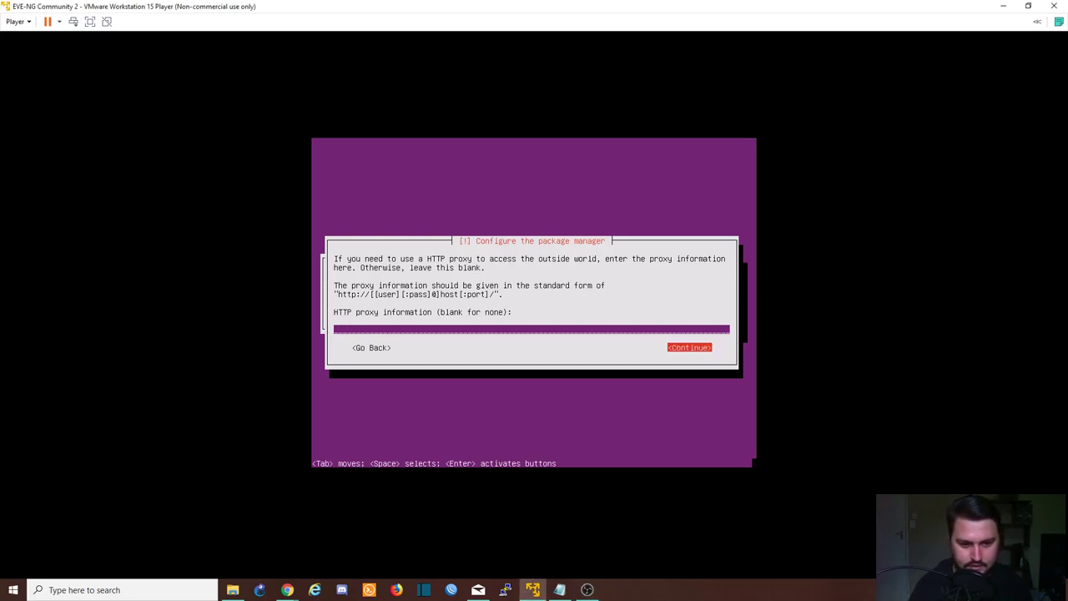
key(Return)
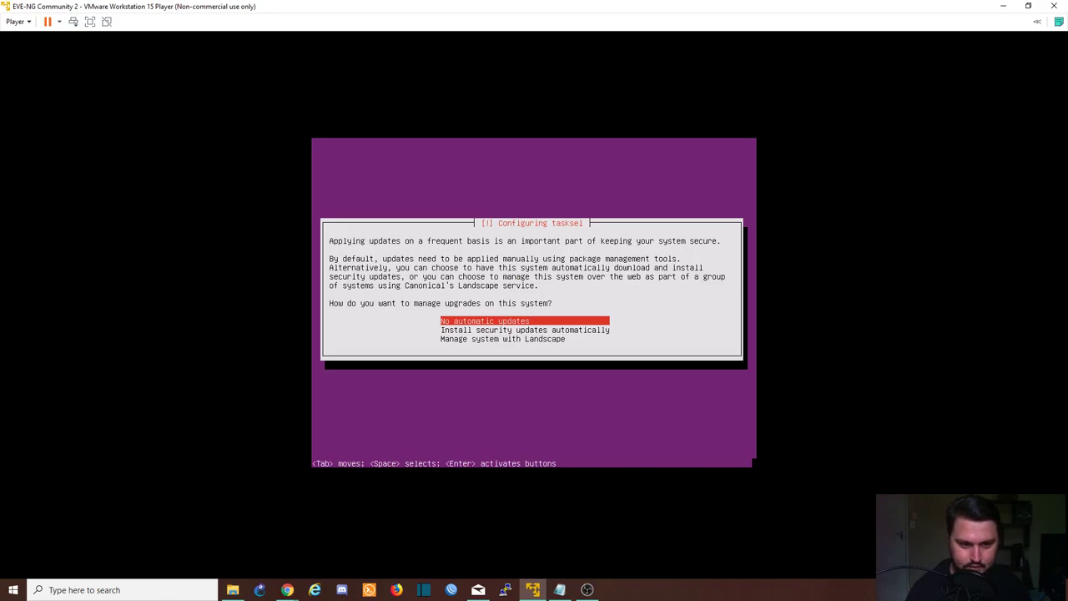
key(Down)
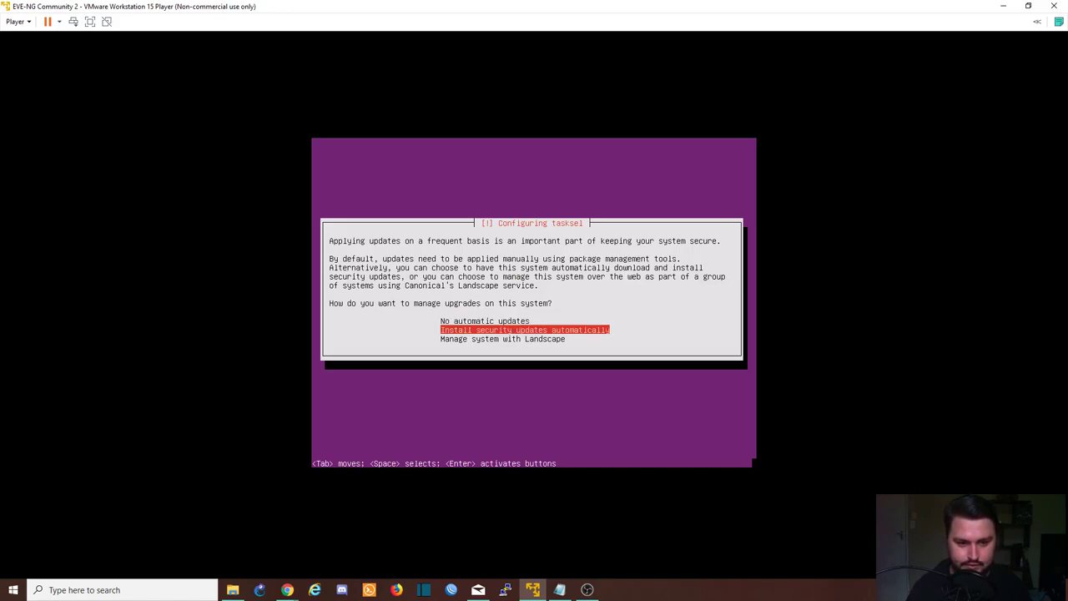
key(Return)
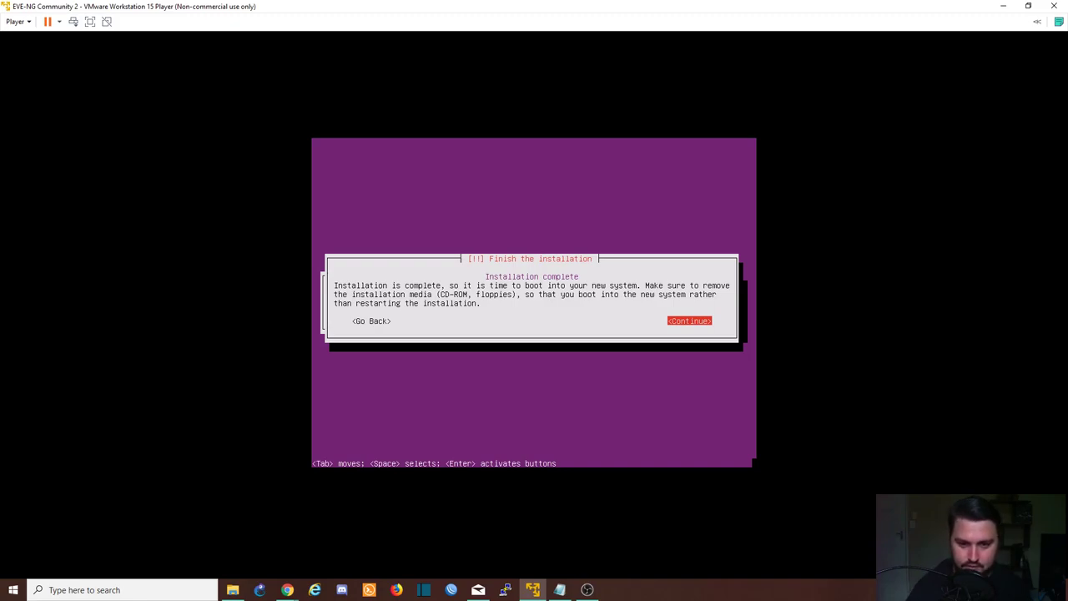
Finish the installation and let the EVE-NG VM reboot to its console login prompt
key(Return)
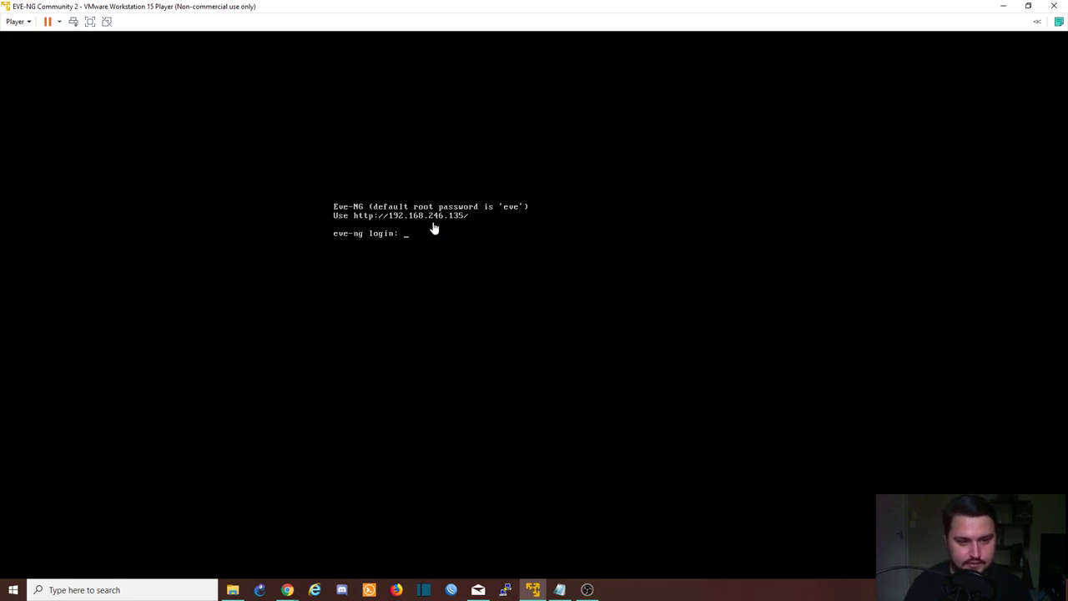
Log in to the EVE-NG console as root with the default password
click(434, 228)
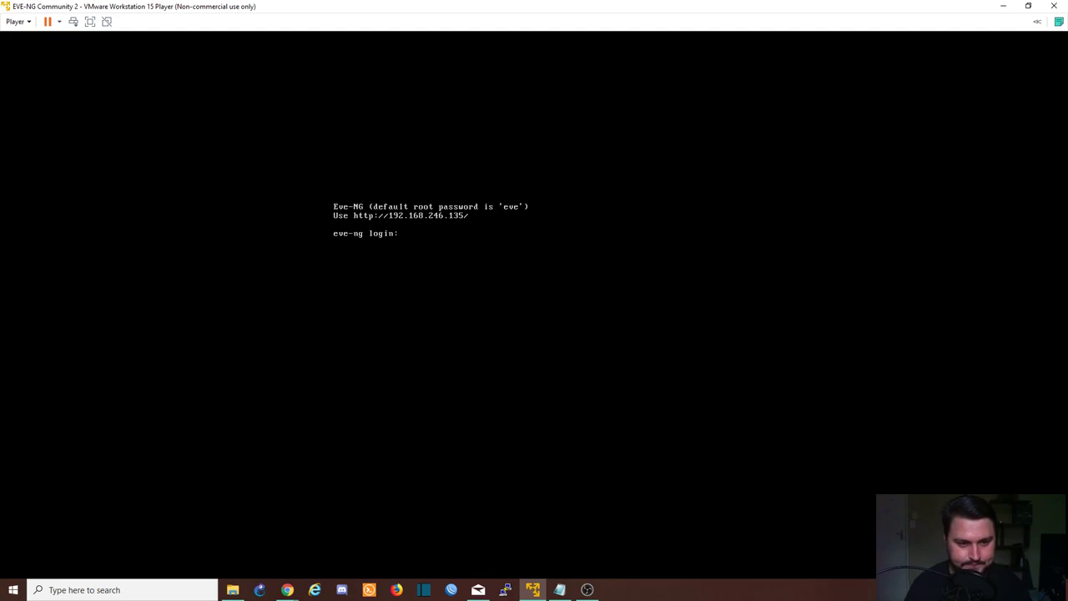
text(root)
key(Return)
text(eve)
key(Return)
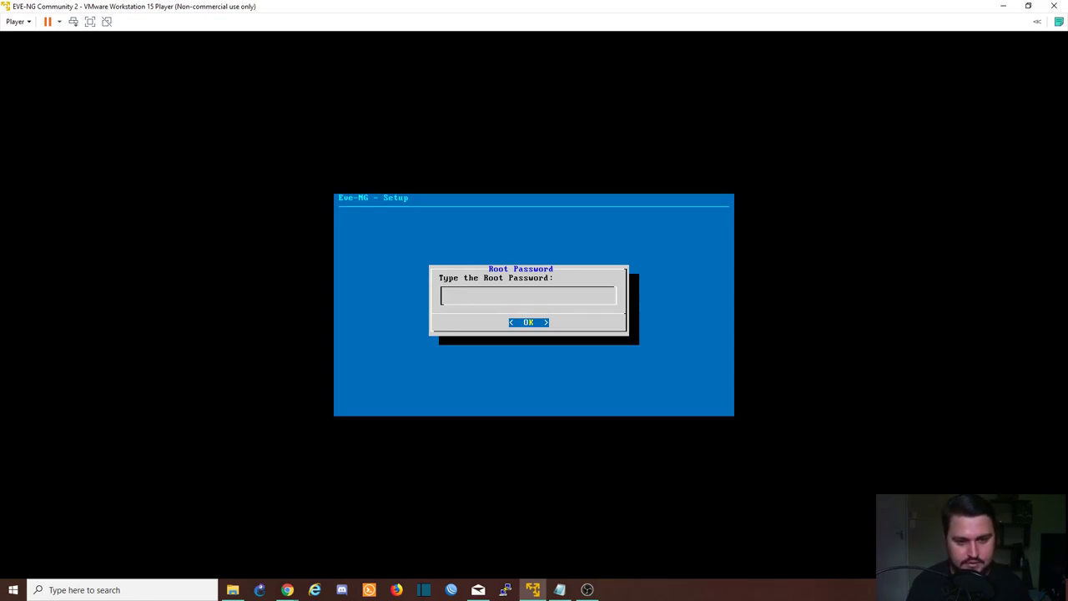
Set the root password, then accept hostname eve-ng and DNS domain example.com
key(Return)
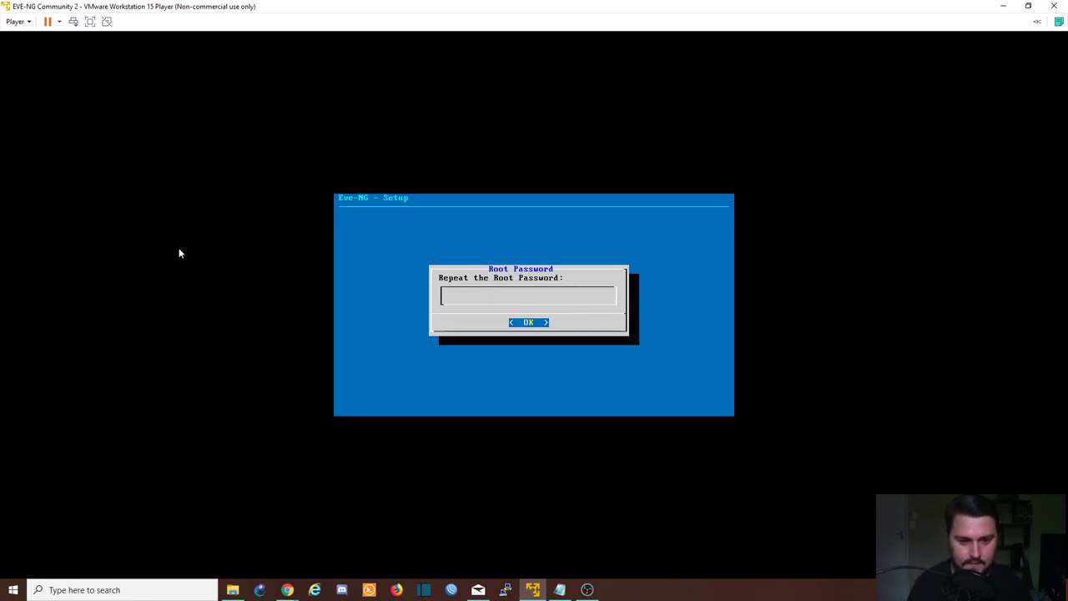
key(Return)
key(Return)
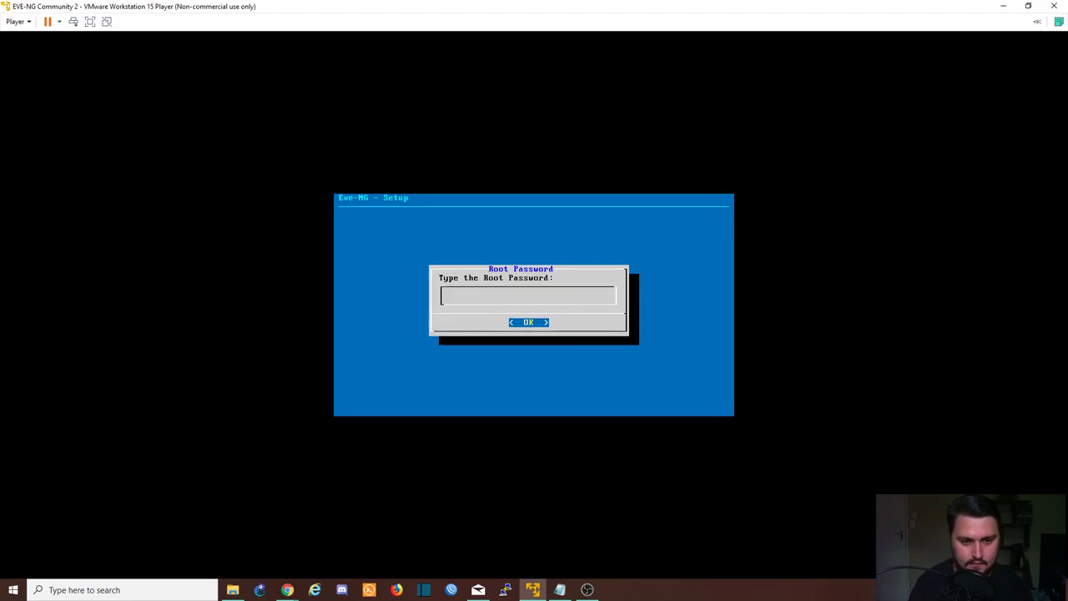
key(Return)
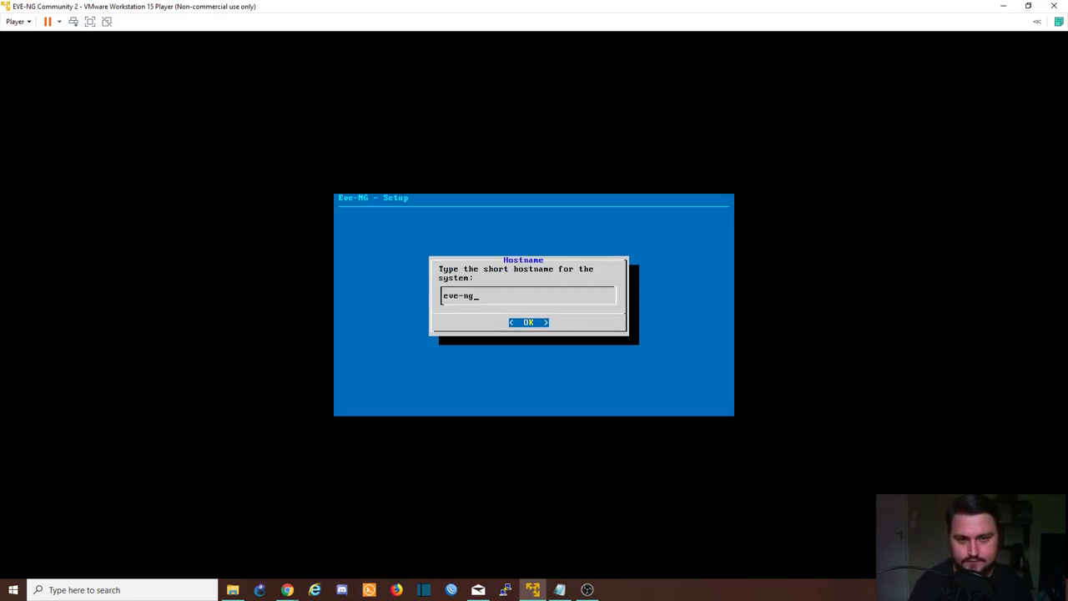
key(Return)
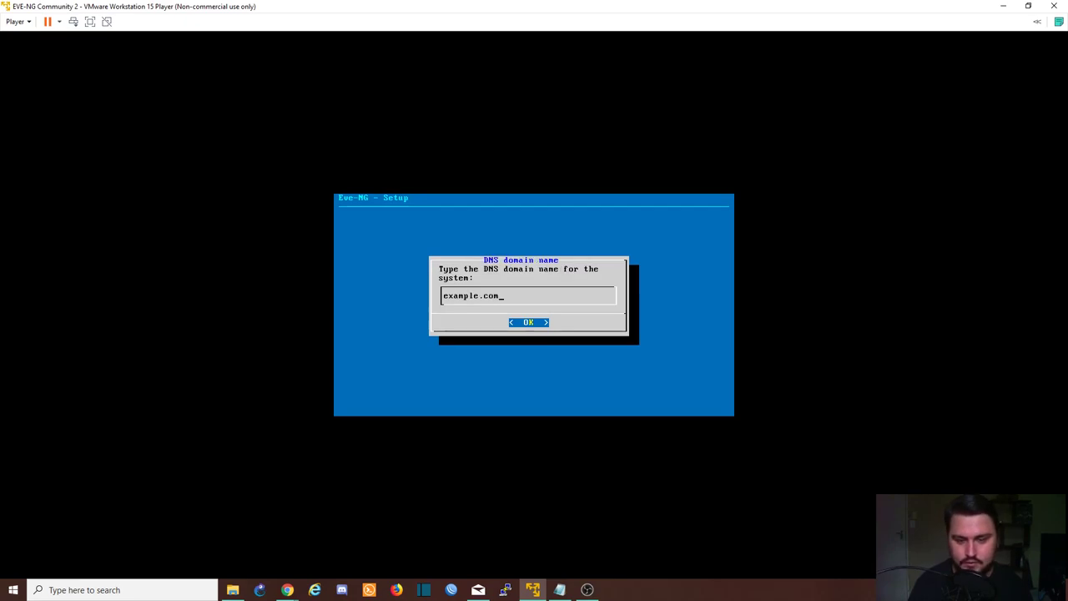
key(Return)
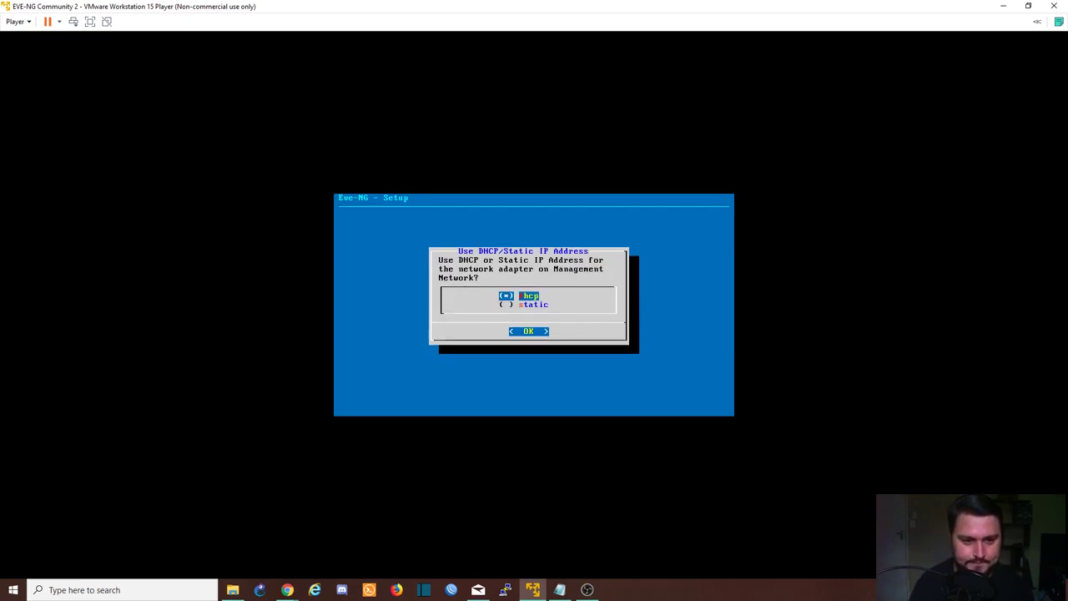
Choose static addressing with management IP 192.168.246.200 and subnet mask 255.255.255.0
key(Down)
key(Up)
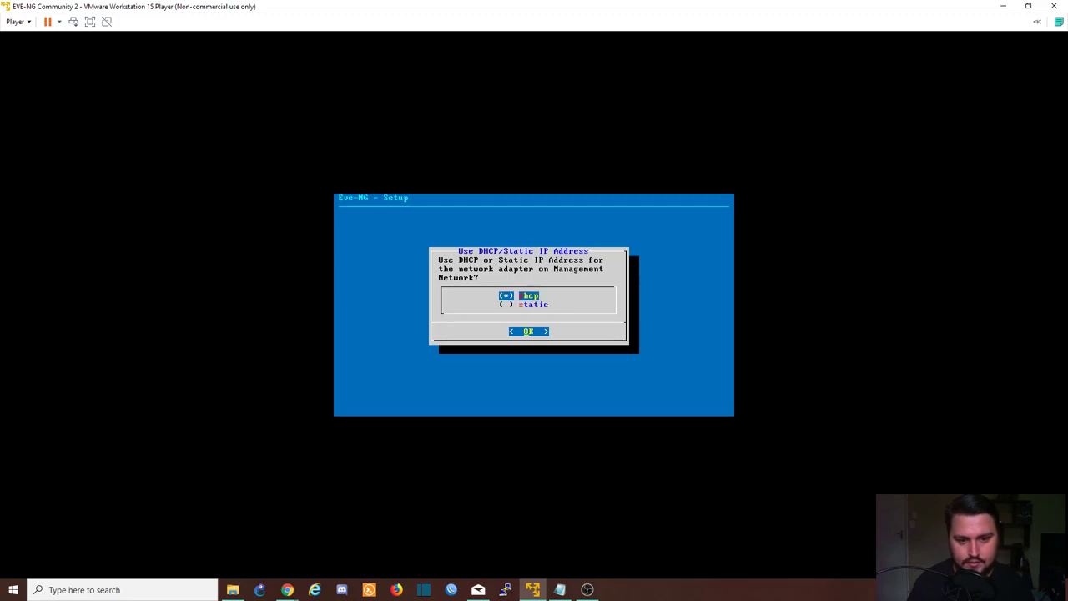
key(Down)
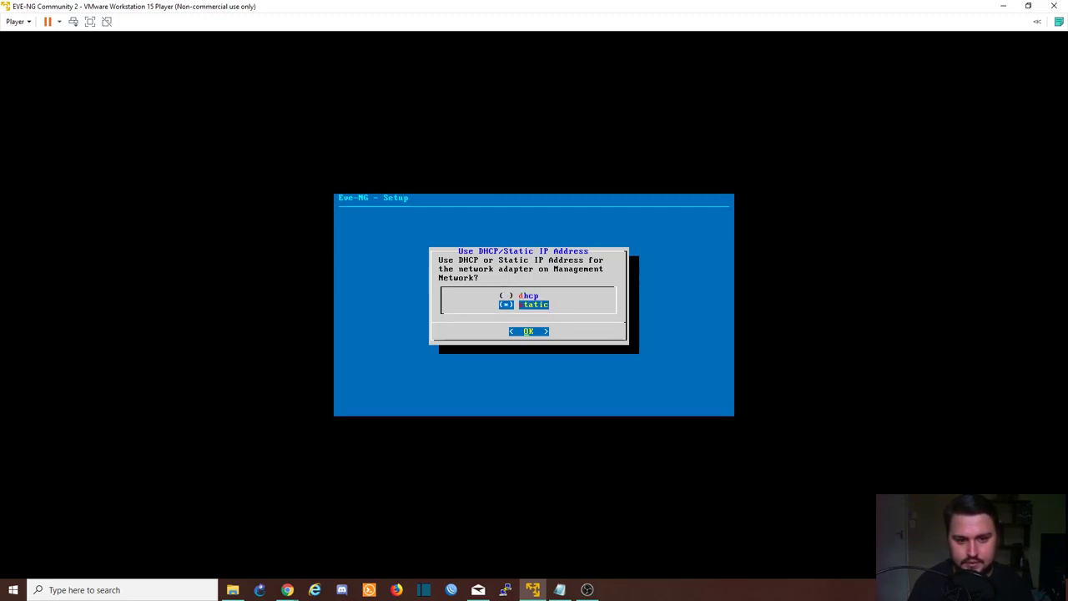
key(Return)
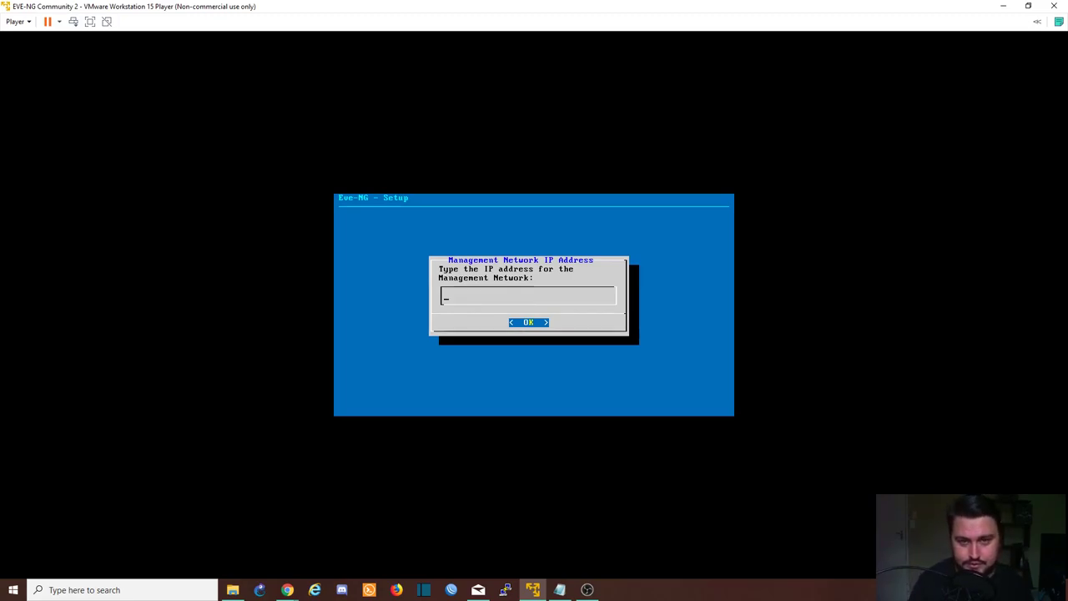
text(192)
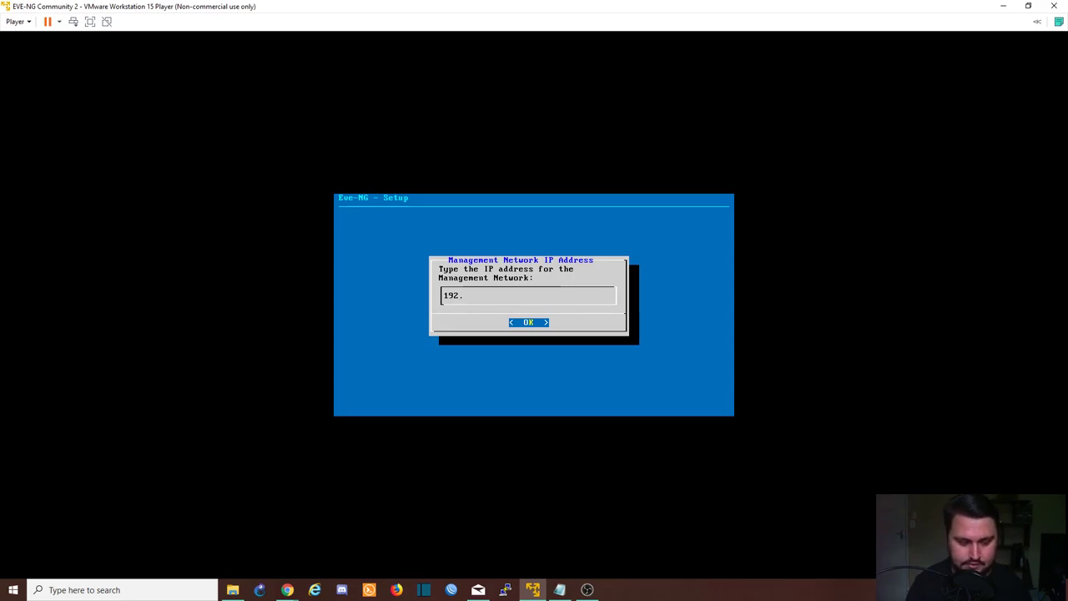
text(.168)
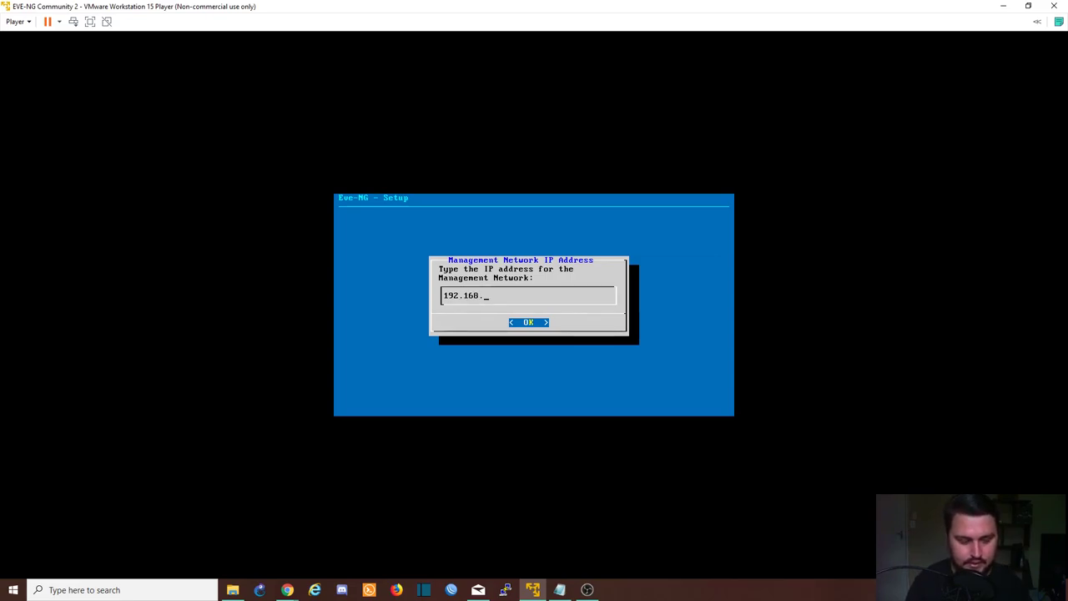
text(.246.200)
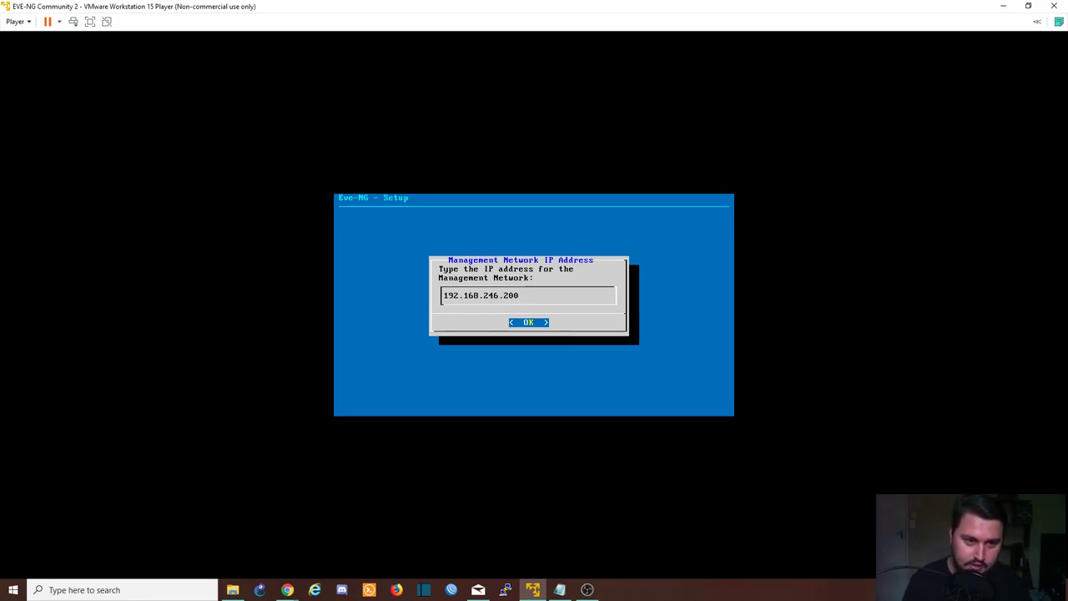
key(Return)
text(2)
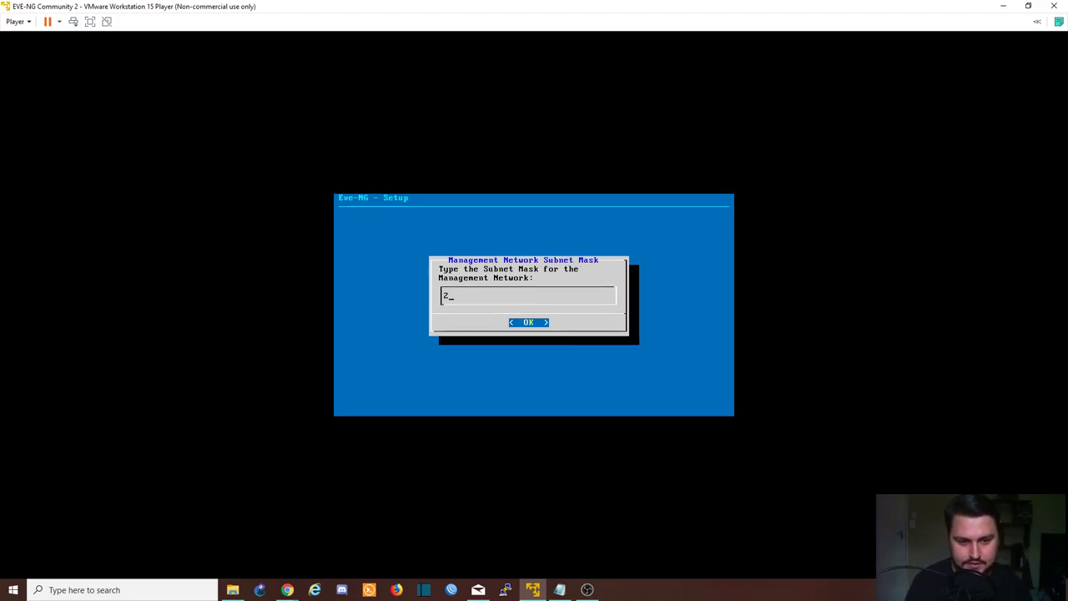
text(55.255.255.0)
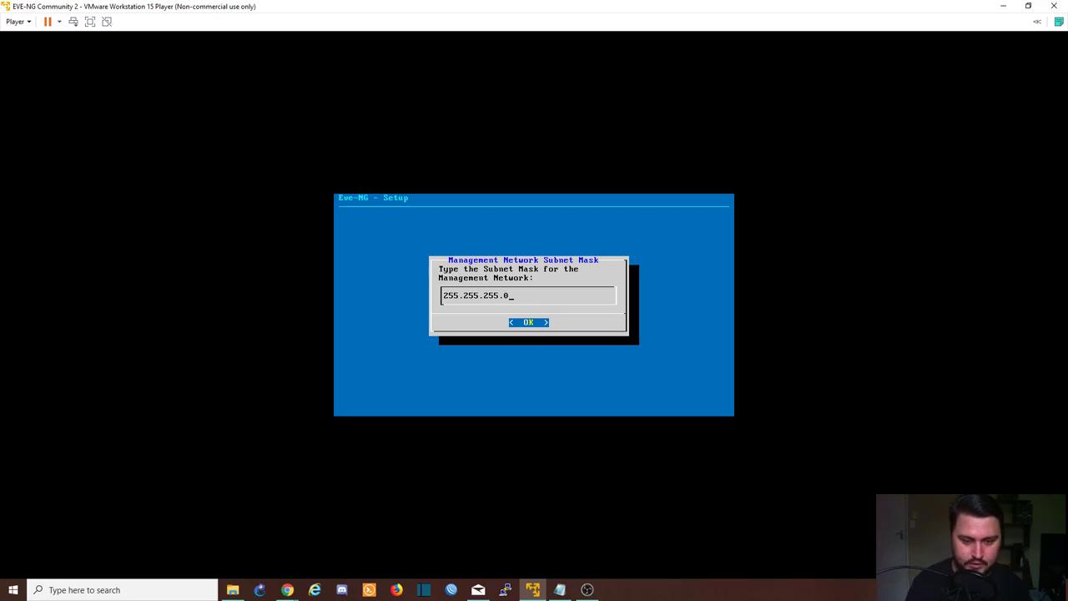
key(Return)
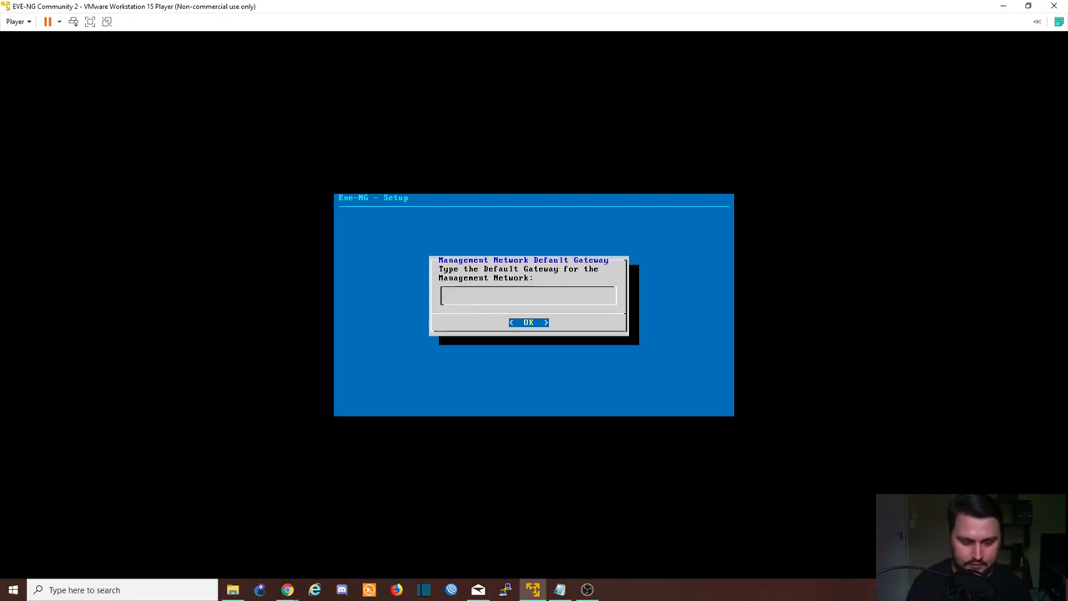
Set gateway and primary DNS 192.168.246.2, secondary DNS 8.8.8.8, no NTP, direct connection
text(192.168.)
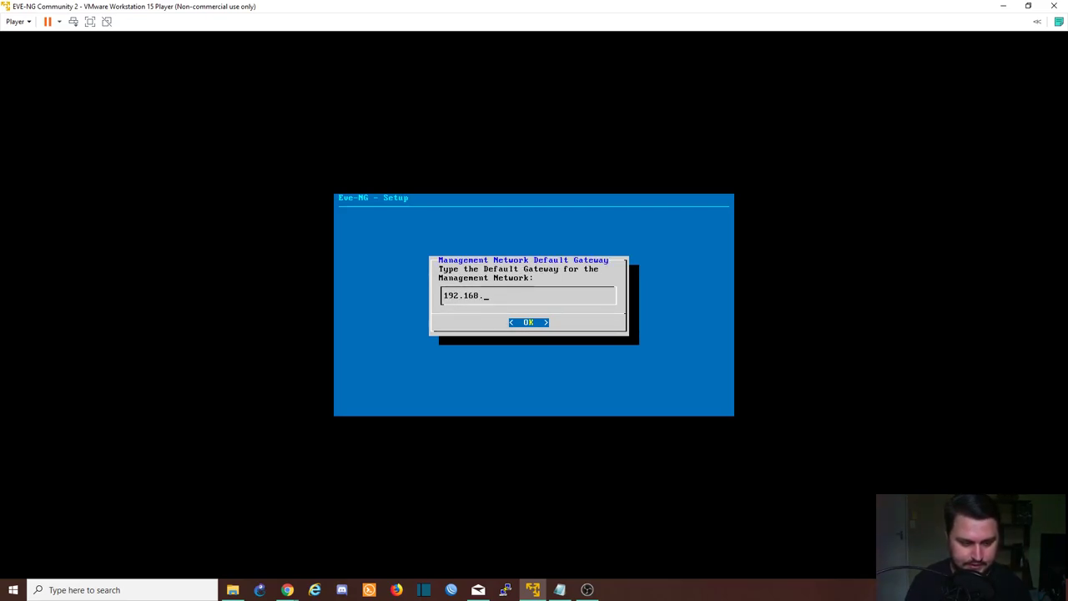
text(246.2)
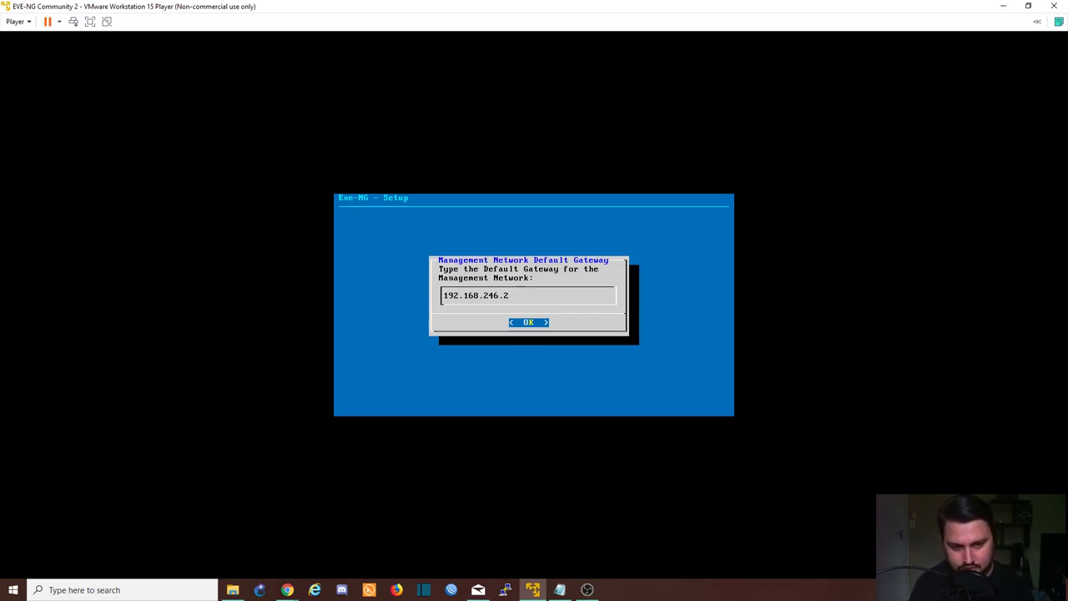
key(Return)
text(1)
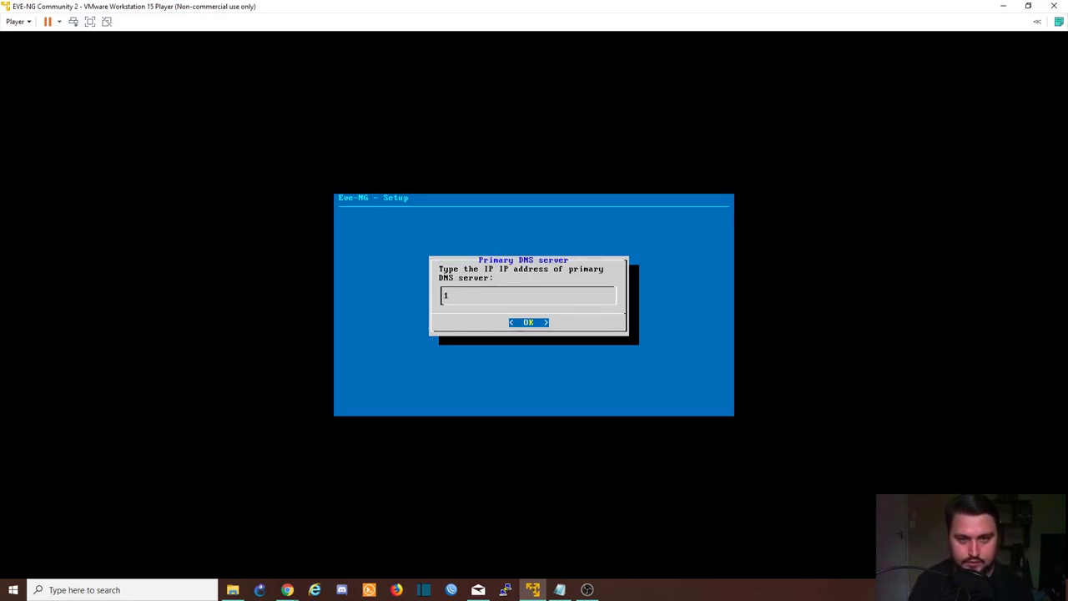
text(92.168.2)
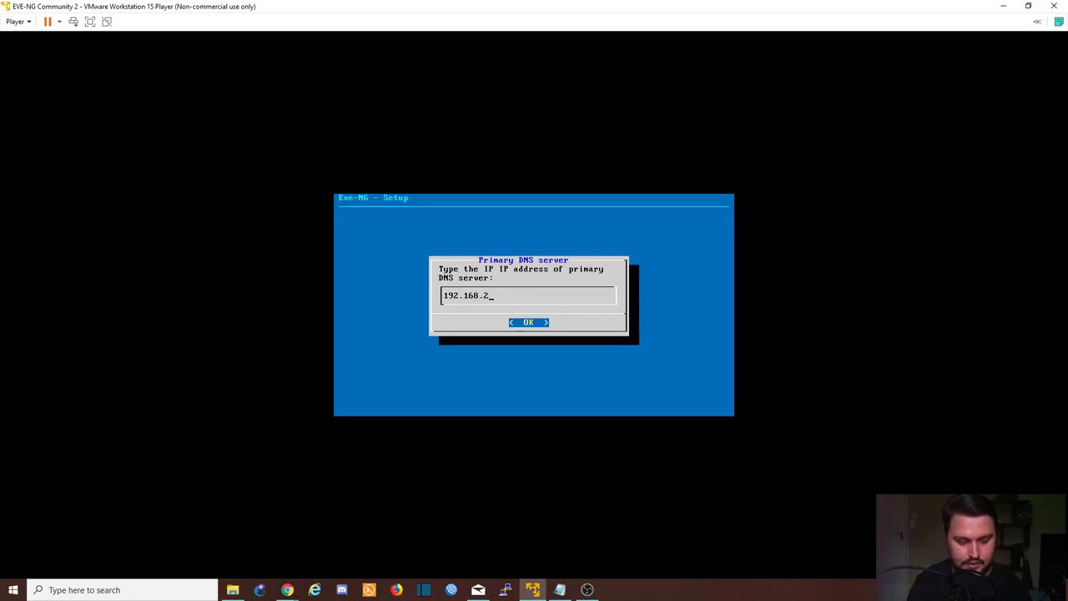
text(46.)
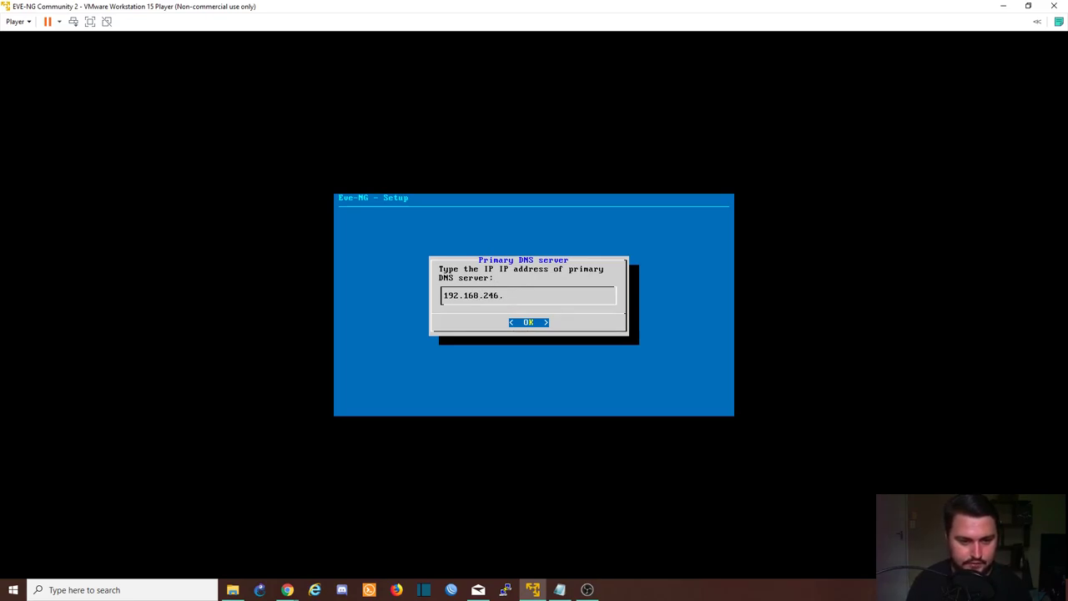
text(2)
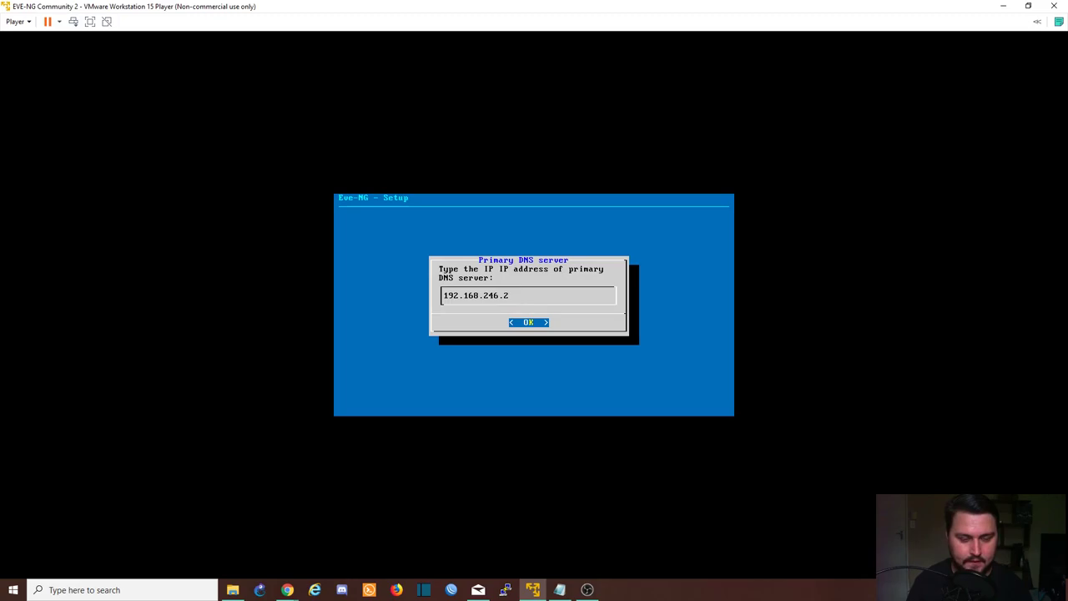
key(Return)
text(8.8.)
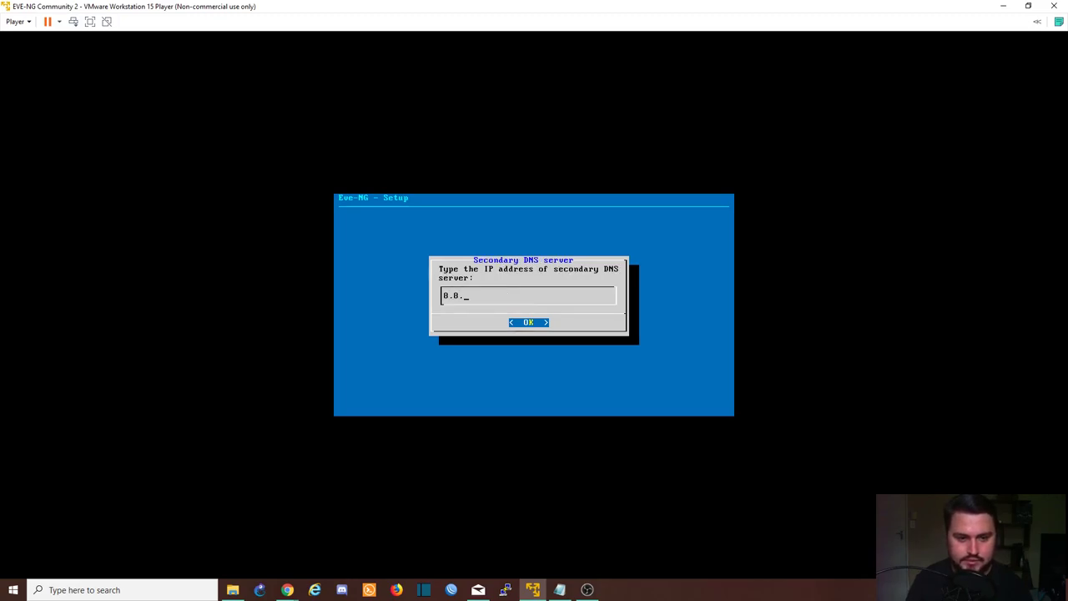
text(8)
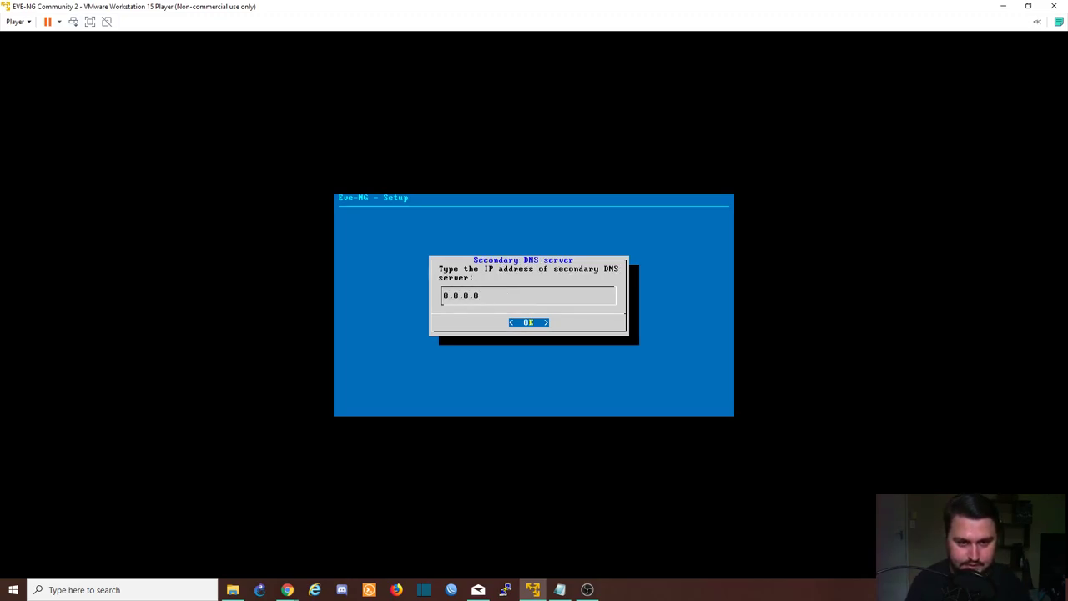
key(Return)
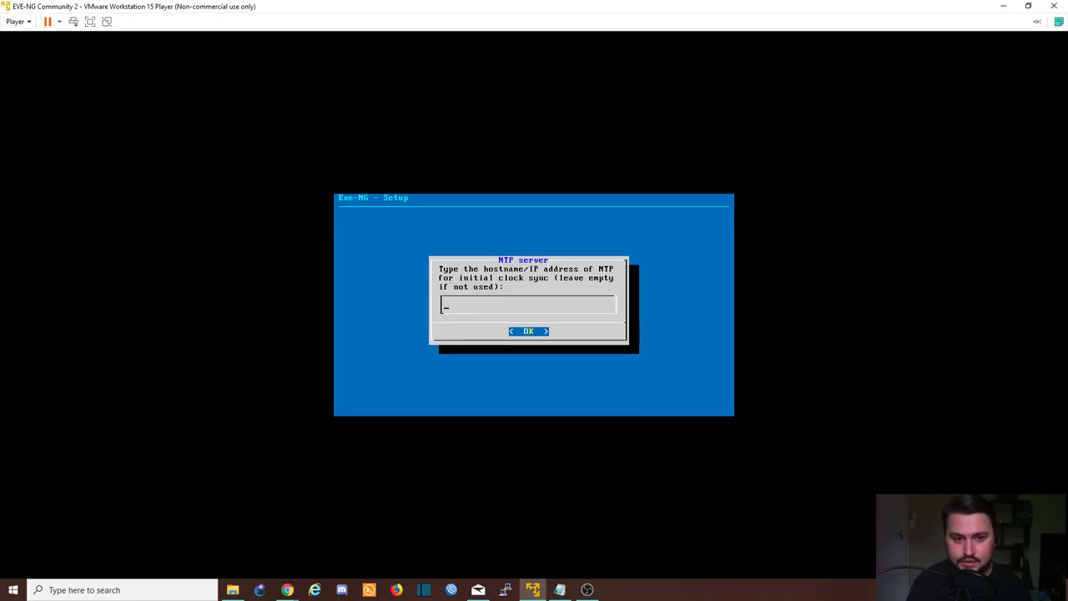
key(Return)
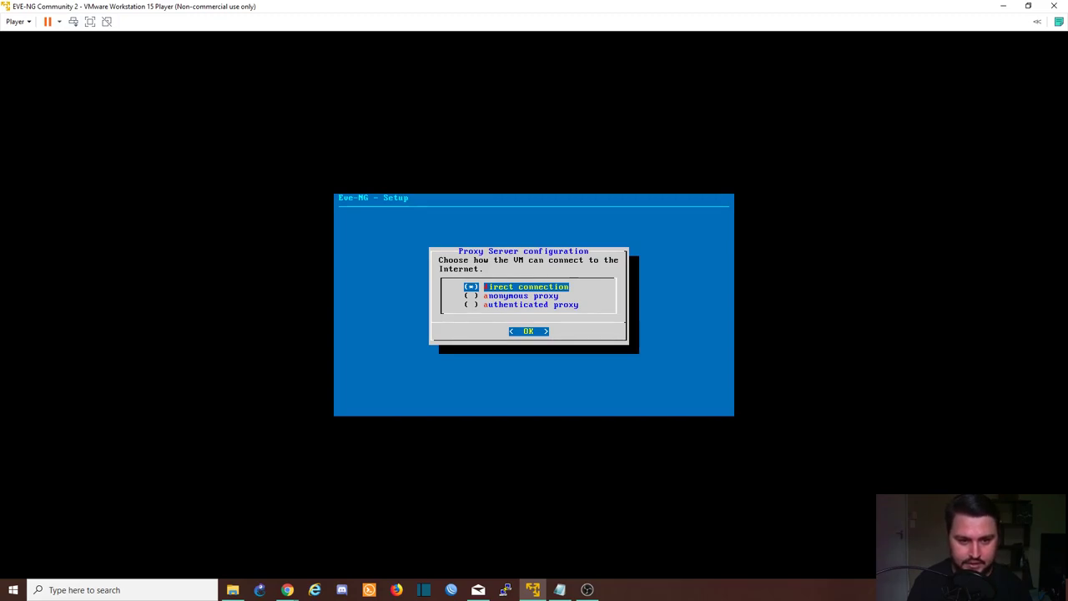
key(Return)
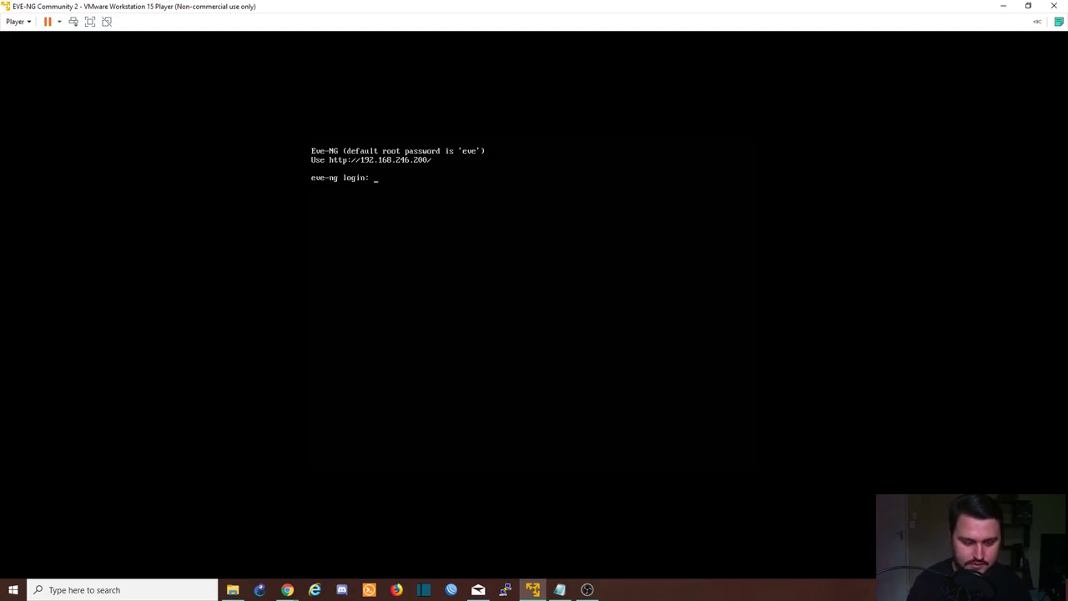
Log in to the rebooted EVE-NG console as root with the default password
text(root)
key(Return)
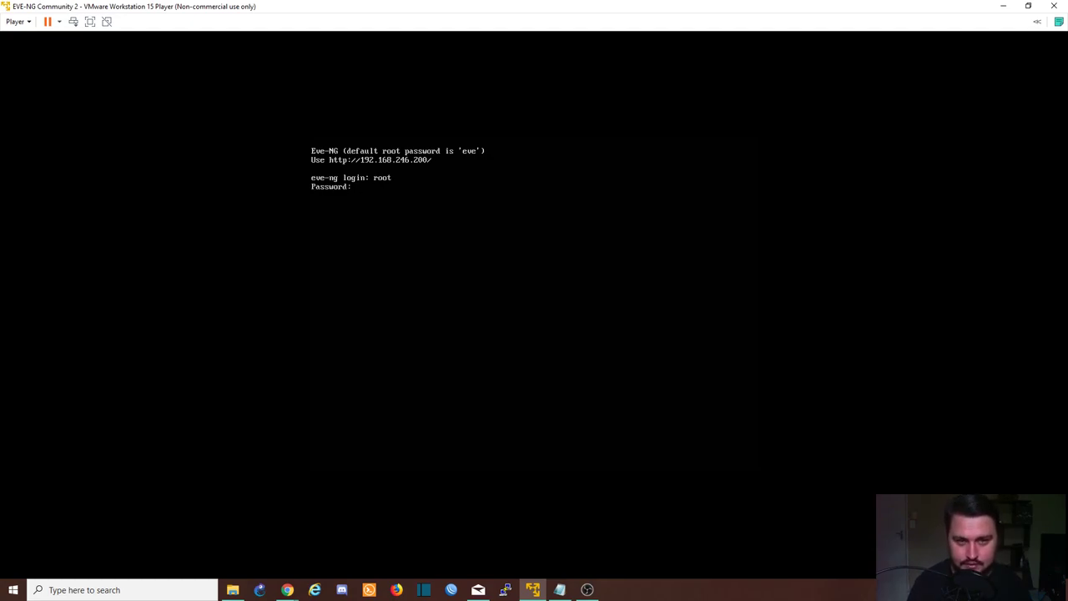
text(eve)
key(Return)
key(Return)
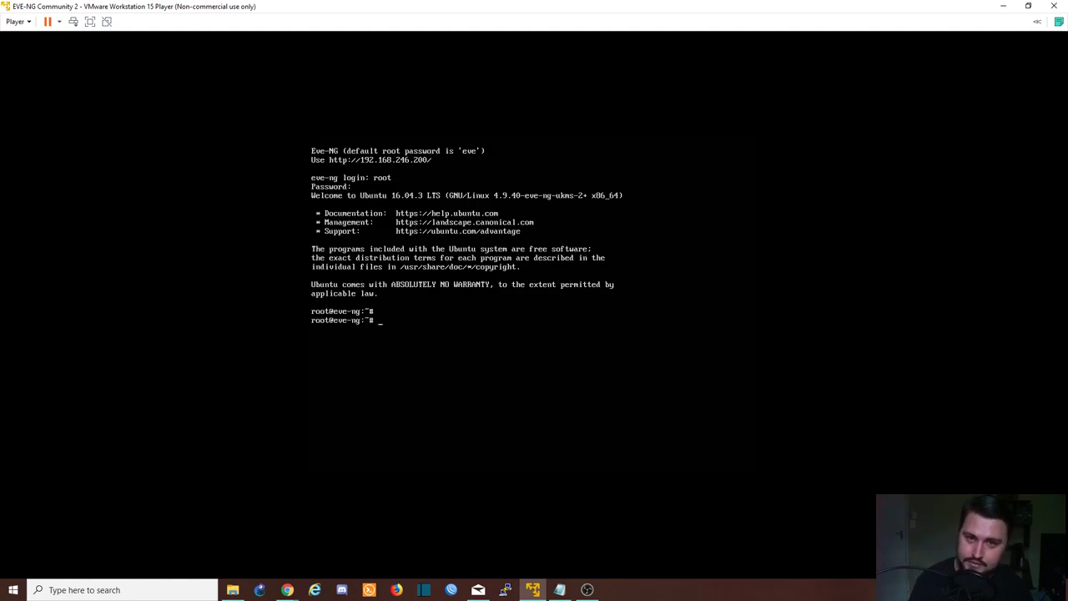
Run apt-get update and apt-get upgrade, keeping the default /etc/issue, then reboot
text(ap)
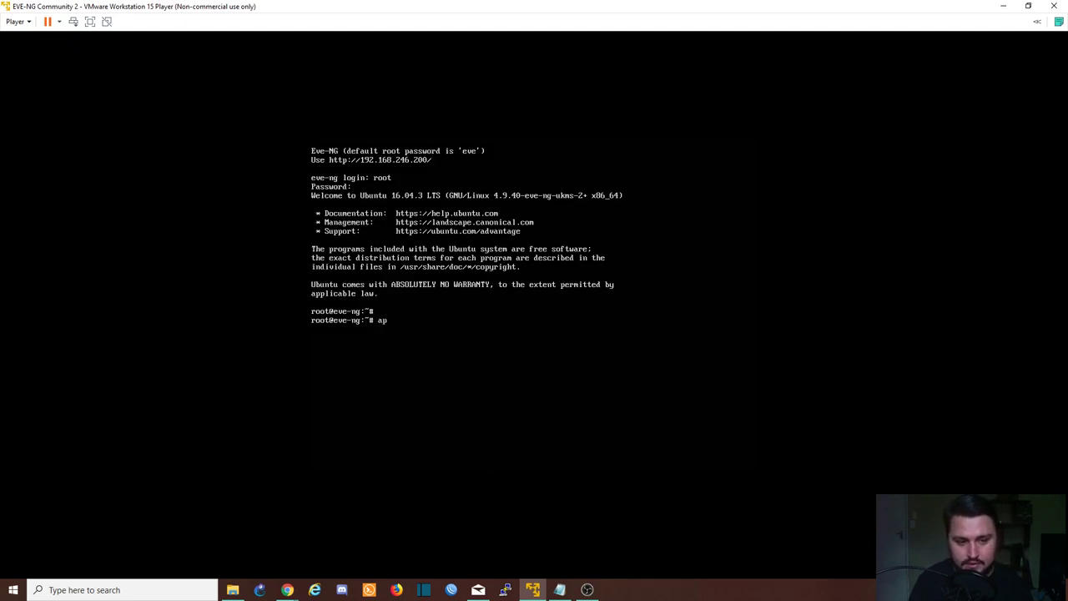
text(t-)
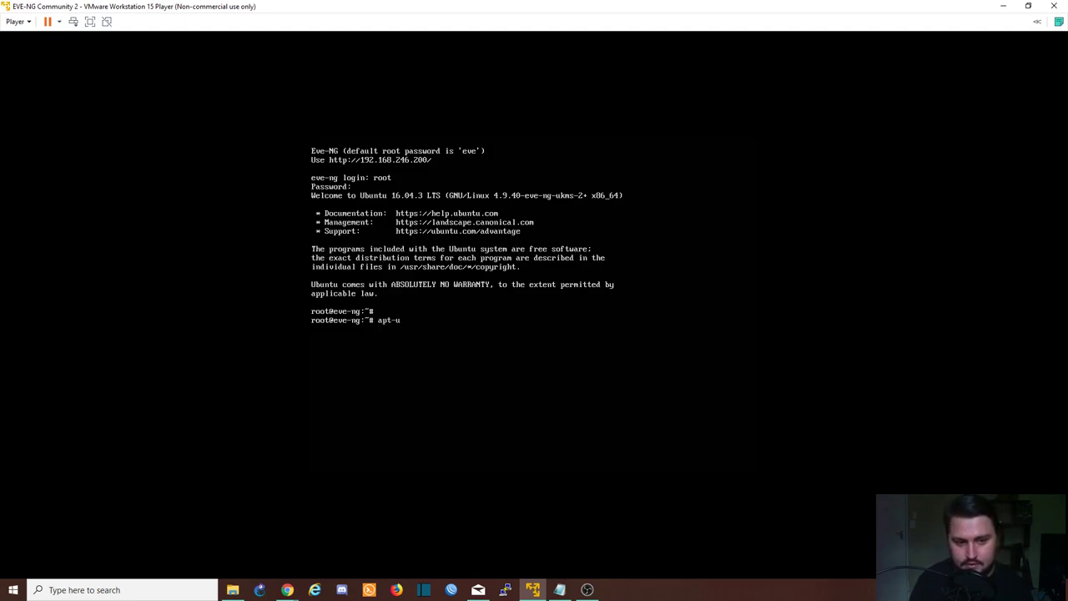
text(get update)
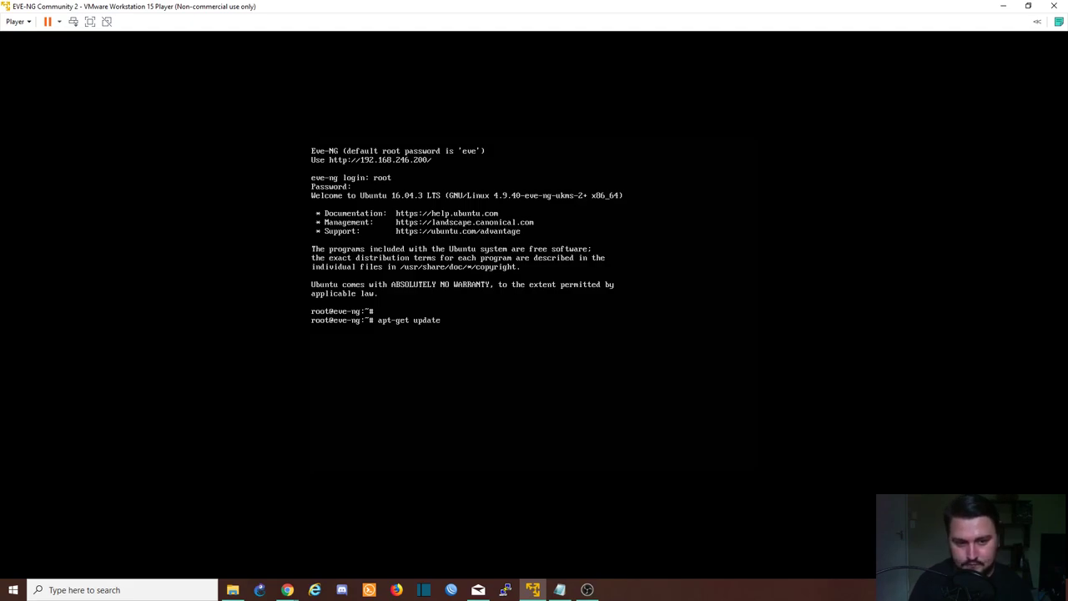
key(Return)
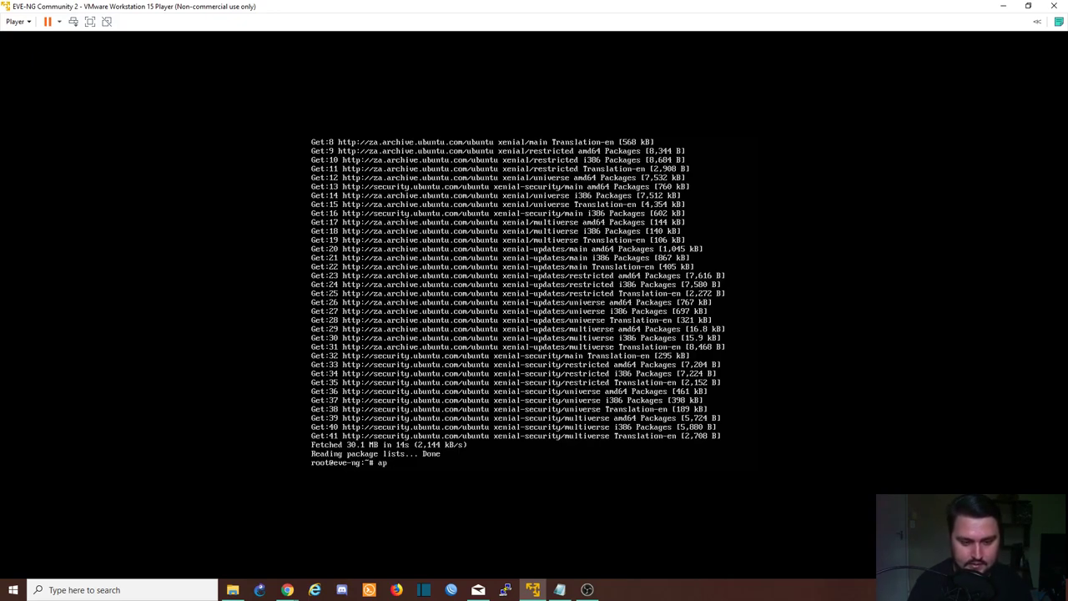
text(pgrade)
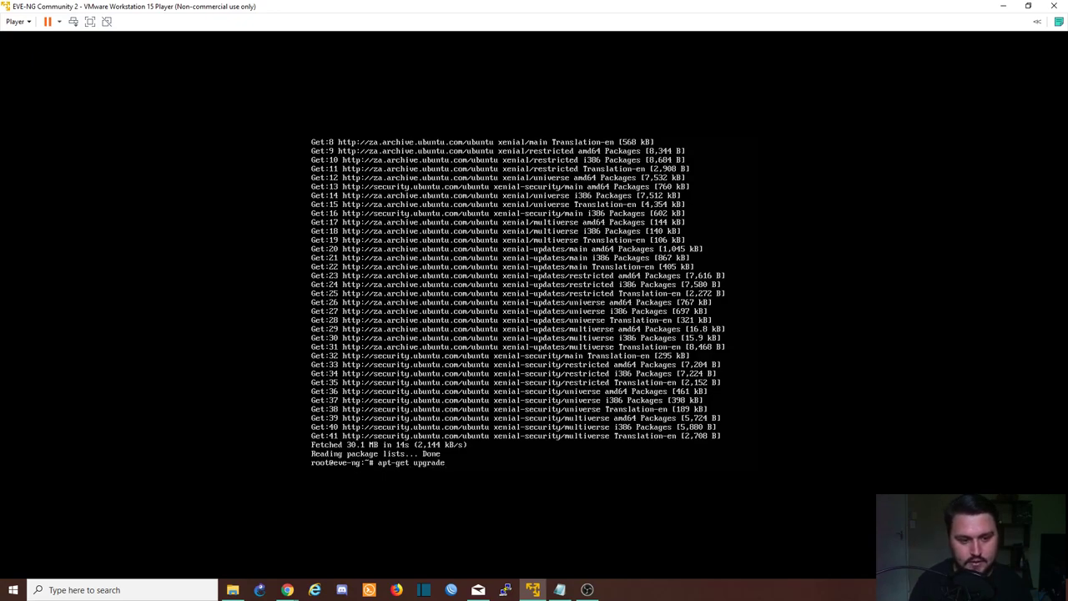
key(Return)
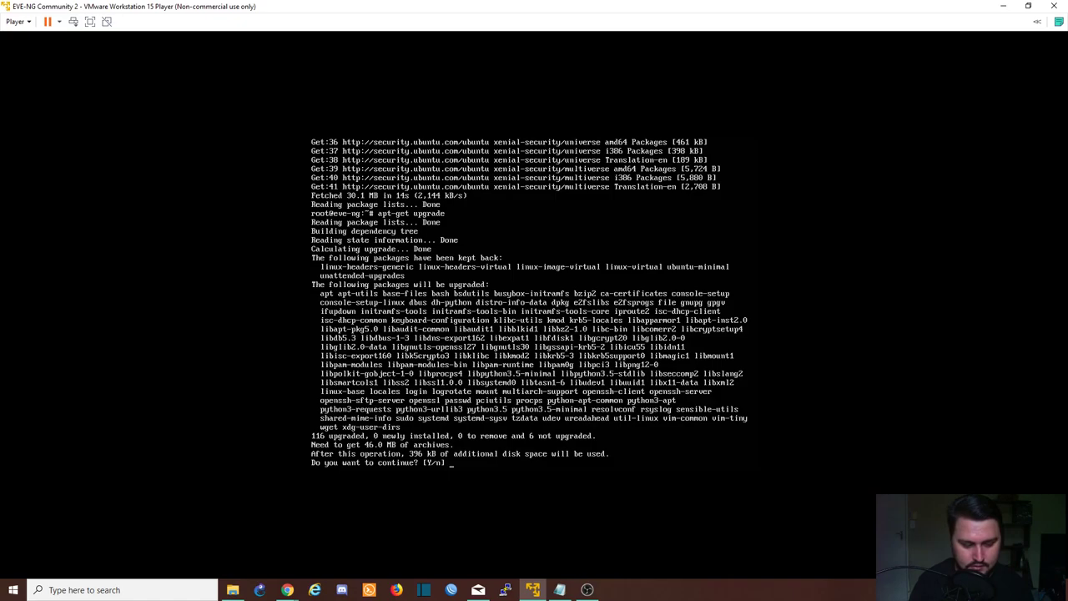
text(y)
key(Return)
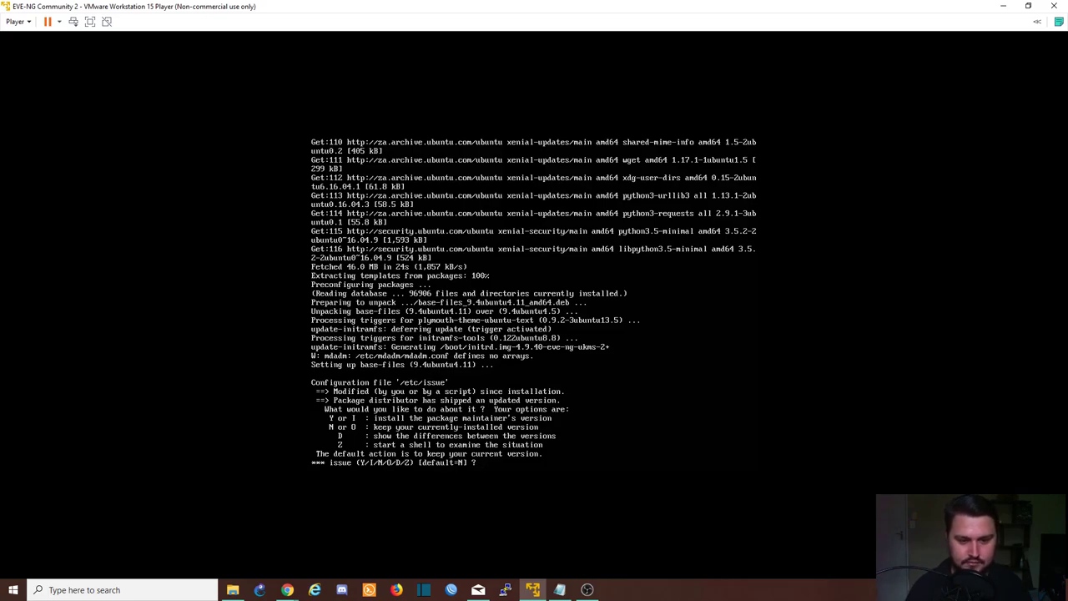
key(Return)
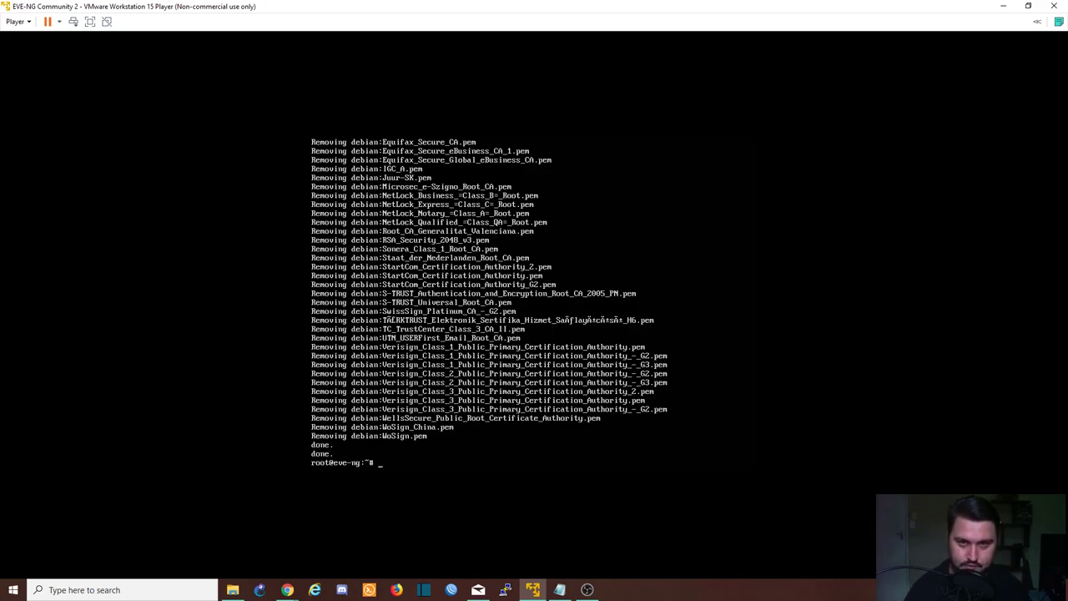
text(reboot)
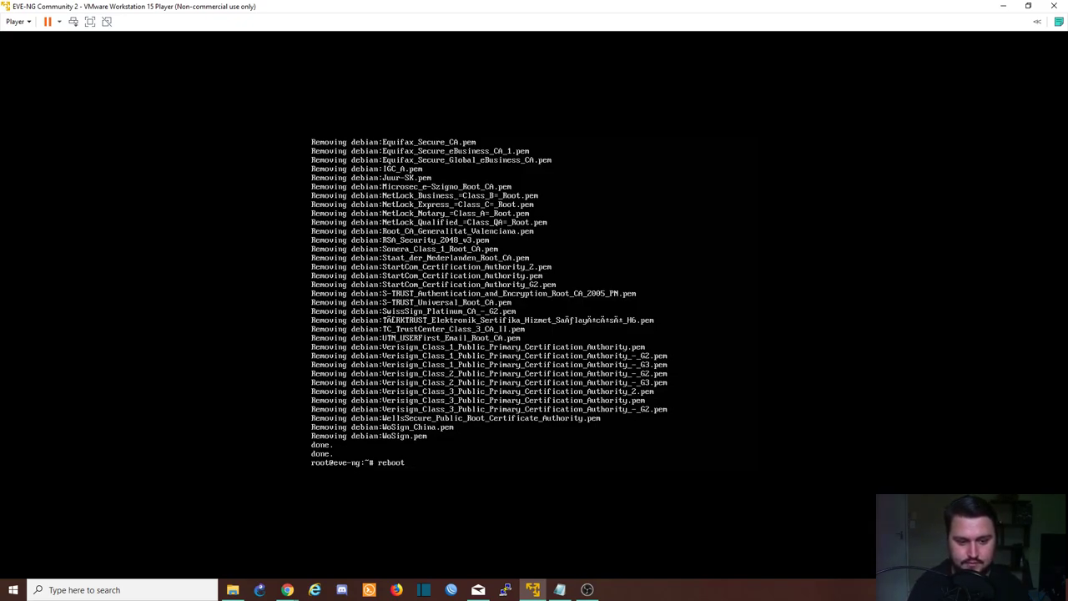
key(Return)
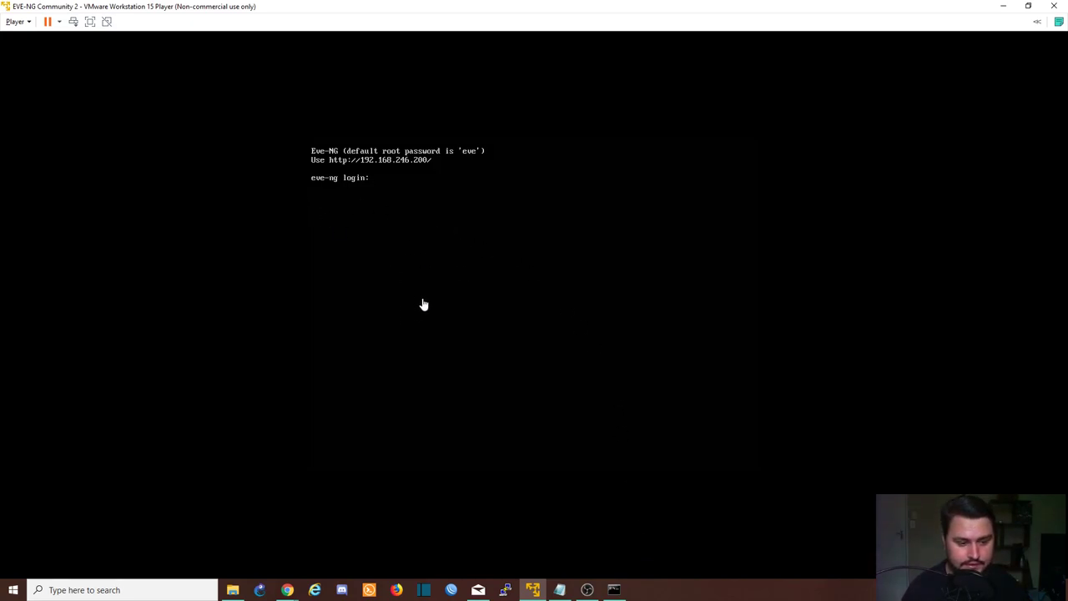
Browse to 192.168.246.200 in Chrome and sign in as admin with the default password
mouse_move(292, 591)
click(314, 559)
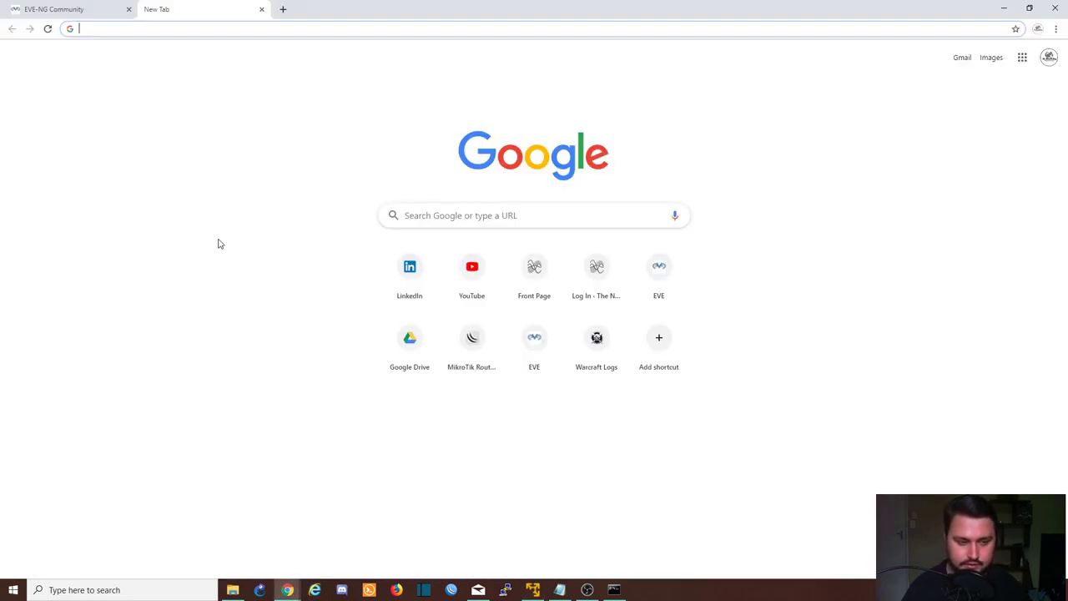
text(192.168.)
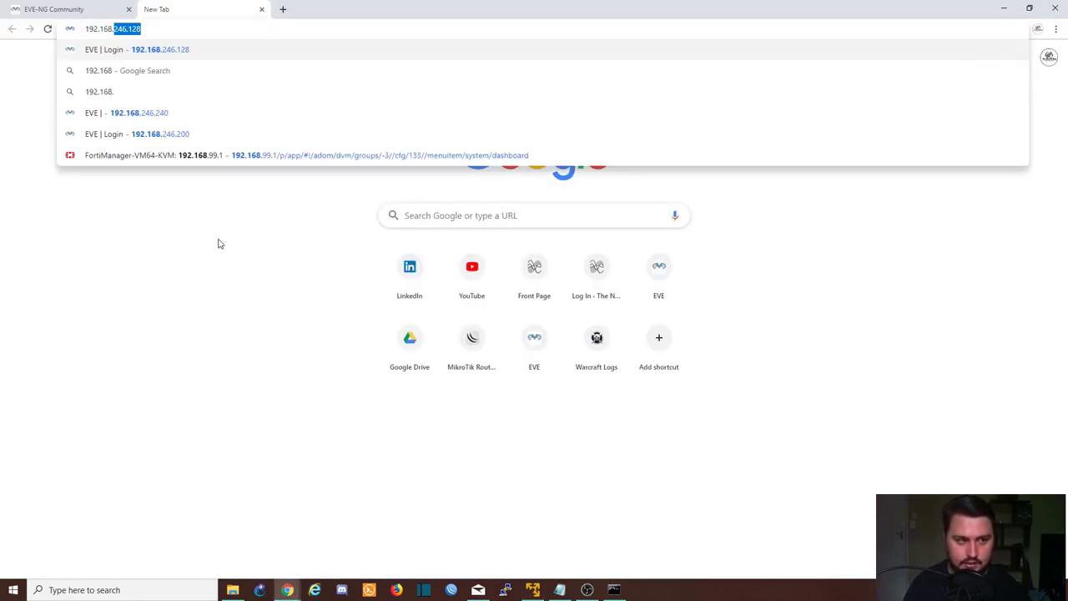
text(246.200)
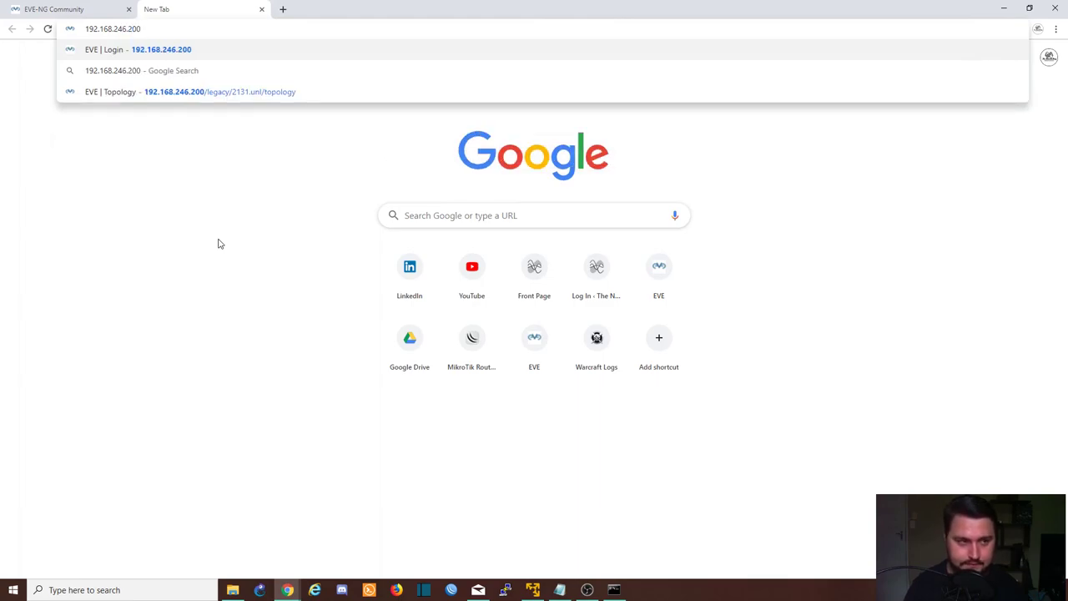
key(Return)
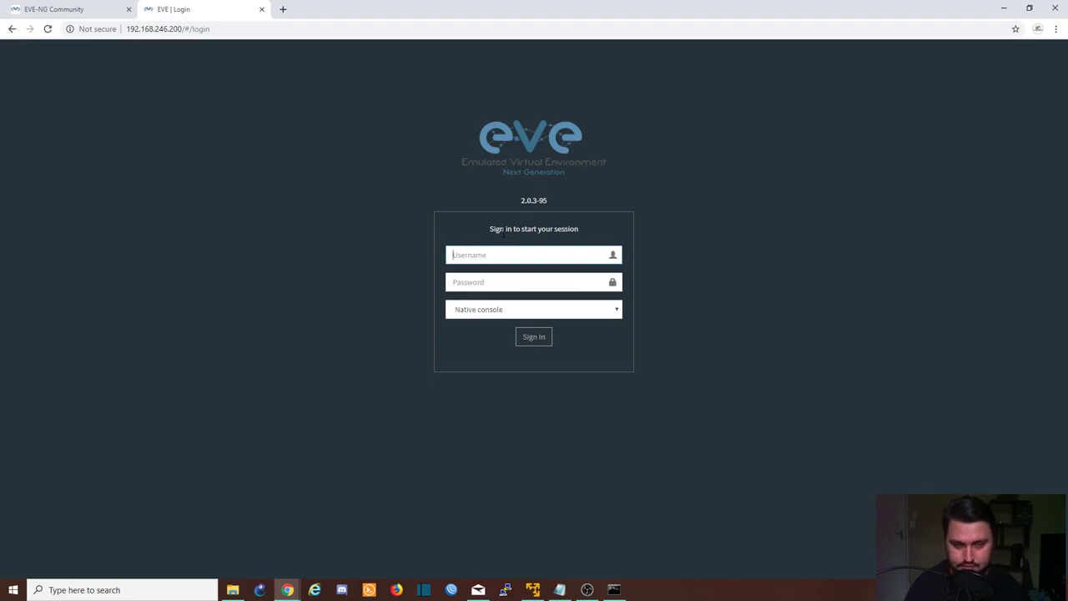
text(admin)
key(Tab)
text(e)
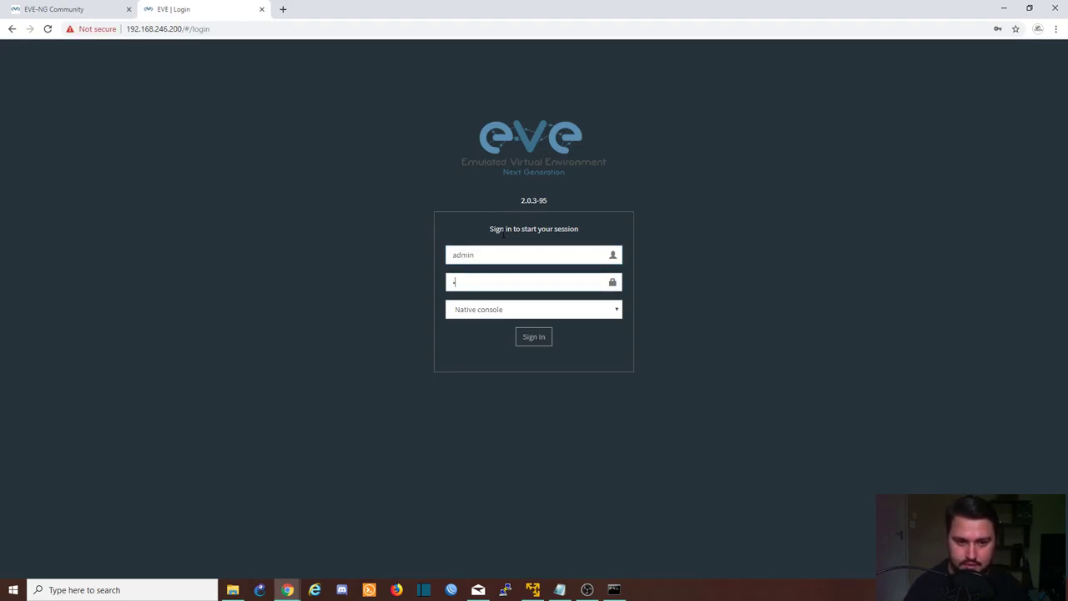
text(ve)
click(534, 336)
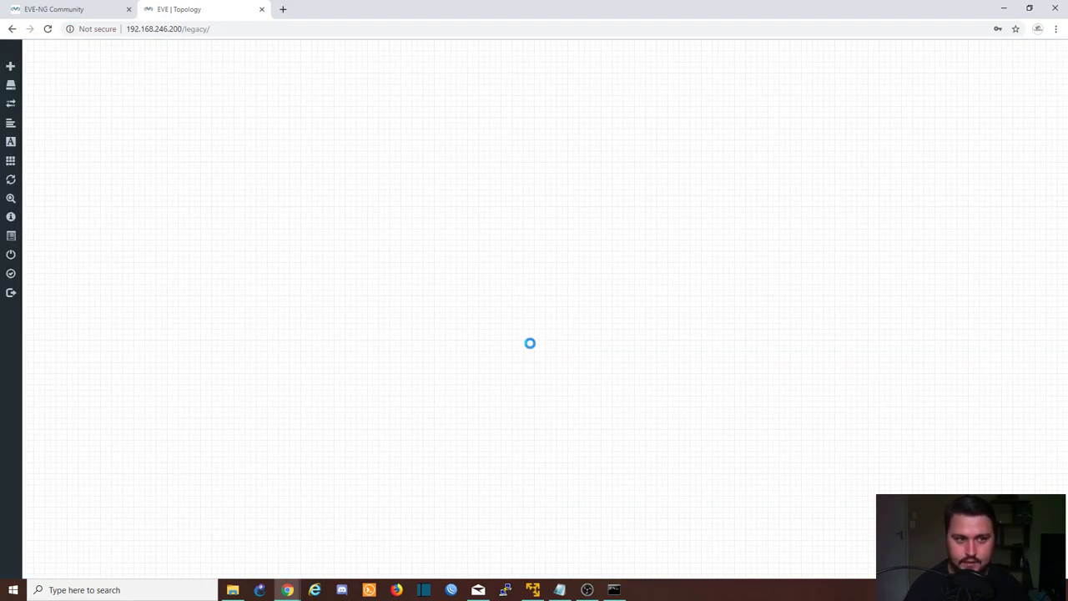